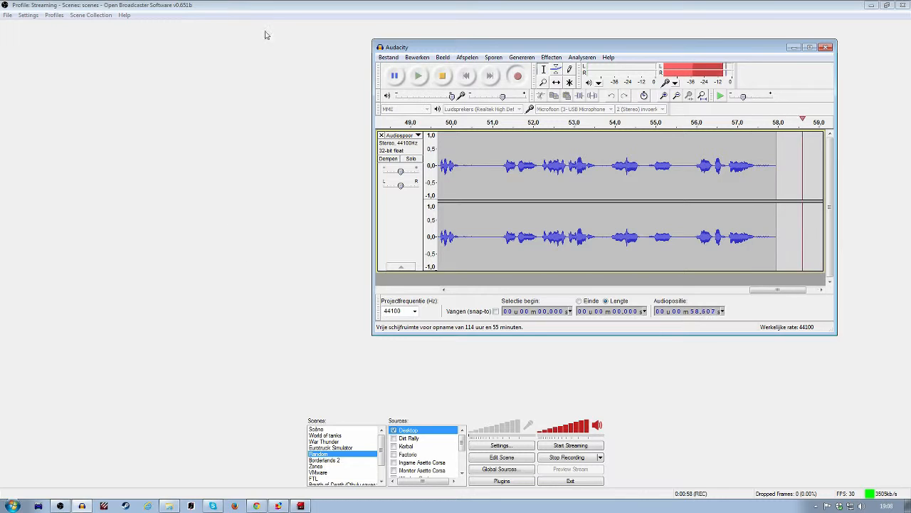
# Step: Bring the Audacity recording window in front of Open Broadcaster Software and move it nearer the middle of the desktop
pyautogui.click(162, 5)
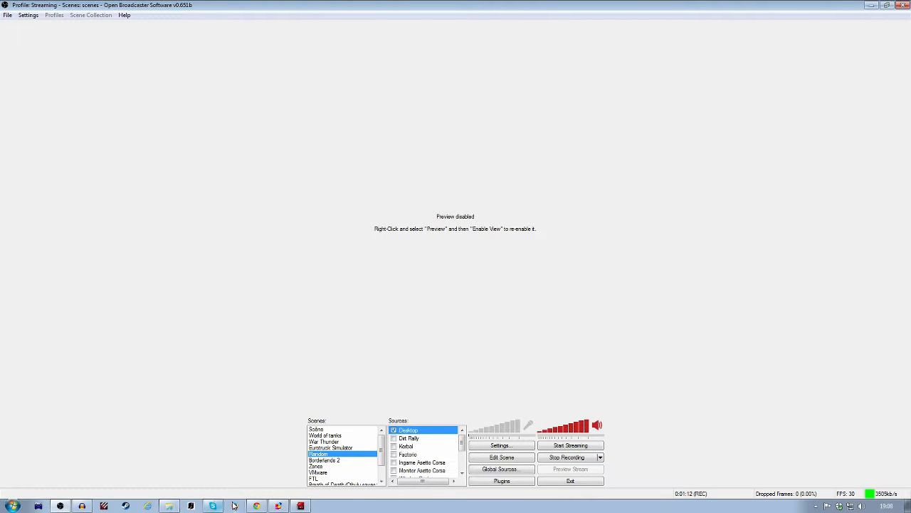
pyautogui.click(81, 505)
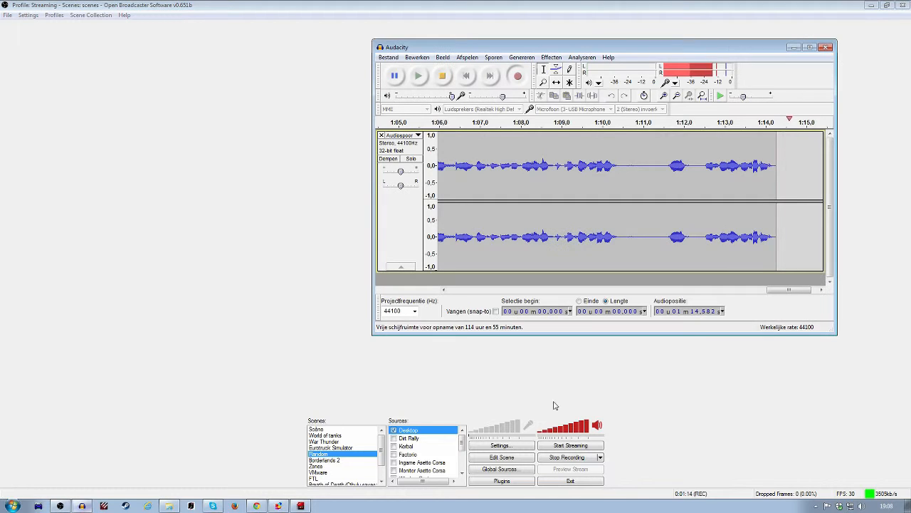
pyautogui.moveTo(605, 51); pyautogui.dragTo(483, 63)
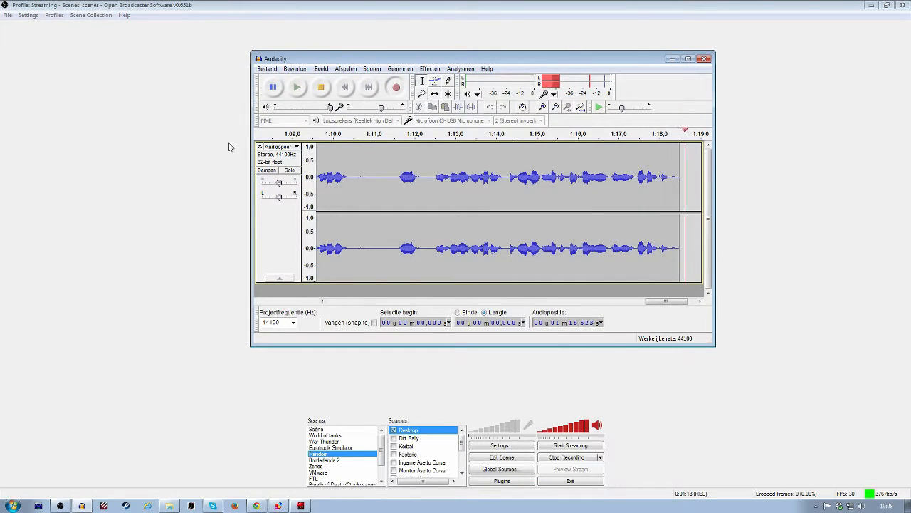
# Step: Switch to Open Broadcaster Software and examine the desktop and microphone device choices in its audio settings
pyautogui.click(120, 121)
pyautogui.click(28, 15)
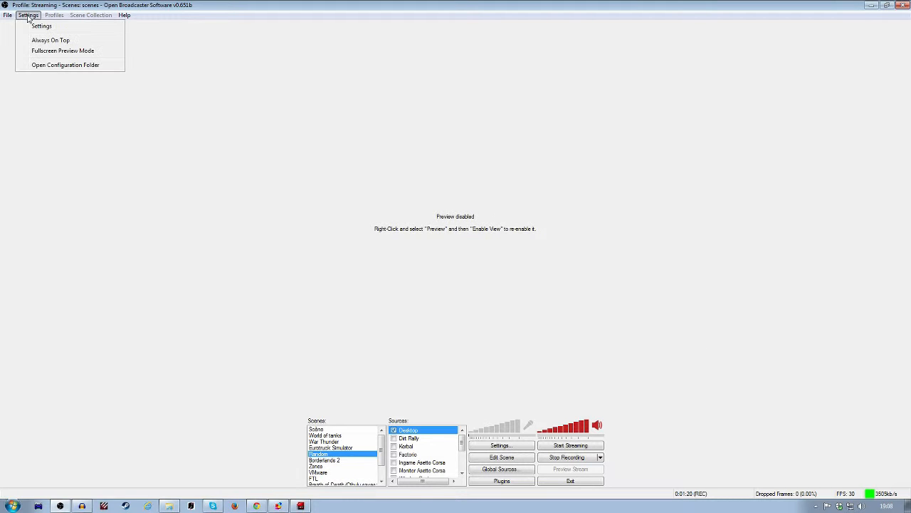
pyautogui.click(36, 24)
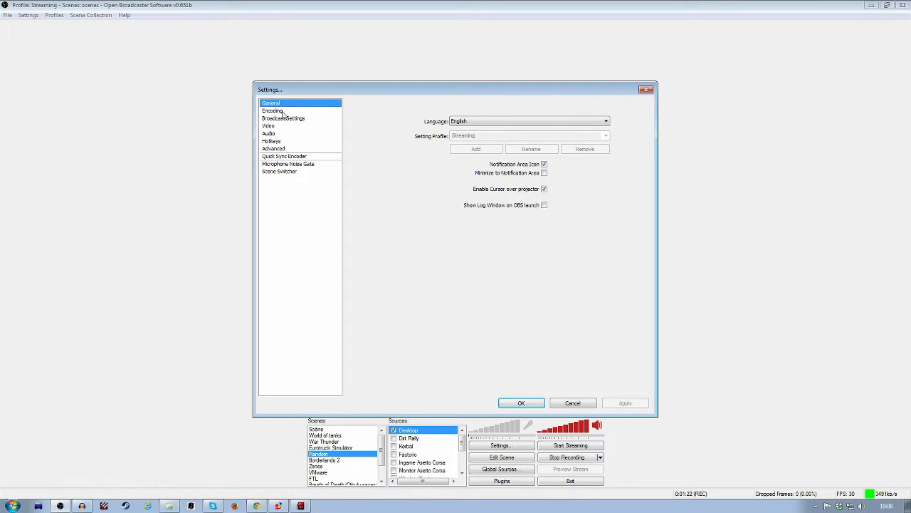
pyautogui.moveTo(326, 94); pyautogui.dragTo(413, 35)
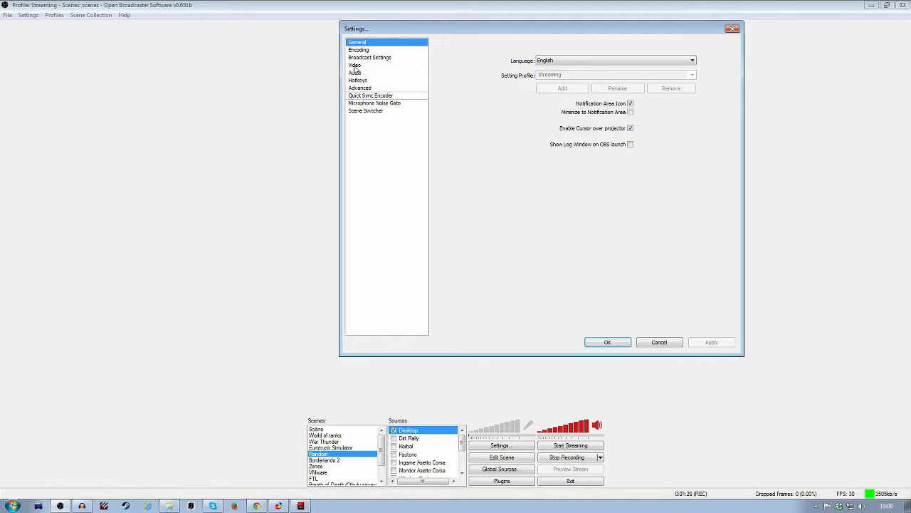
pyautogui.click(355, 72)
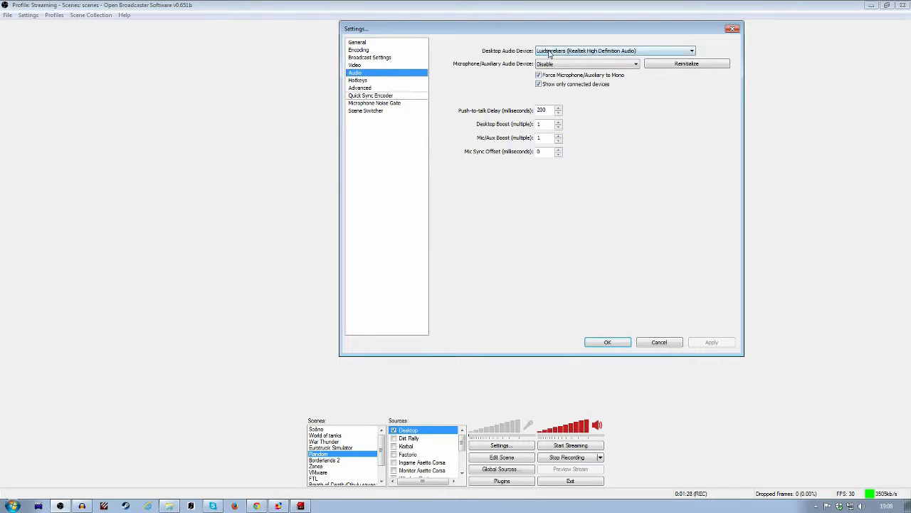
pyautogui.click(562, 56)
pyautogui.click(566, 58)
pyautogui.click(728, 32)
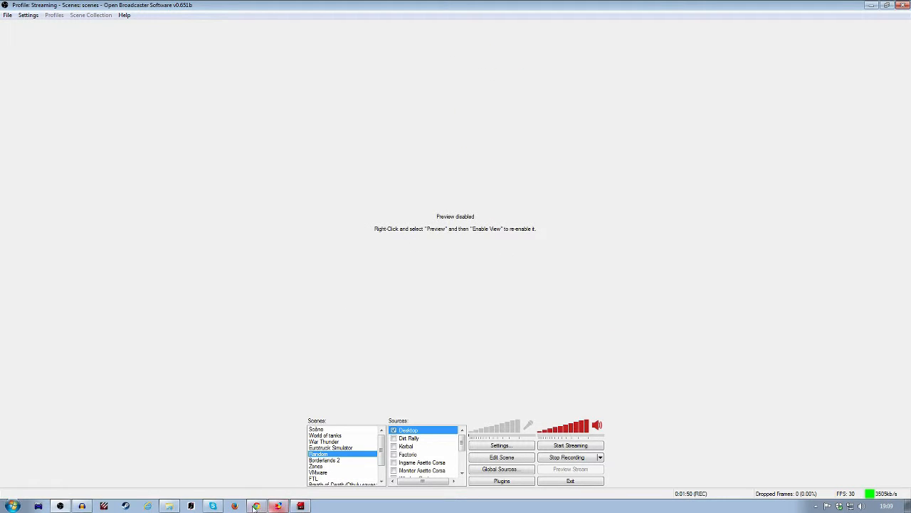
# Step: Check the running Audacity recording, return to Open Broadcaster Software and enable its preview view
pyautogui.click(82, 507)
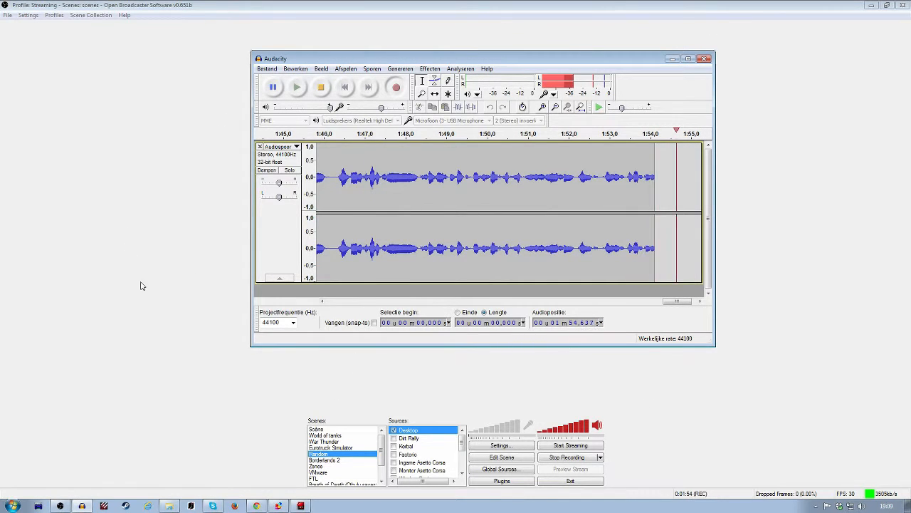
pyautogui.click(243, 298)
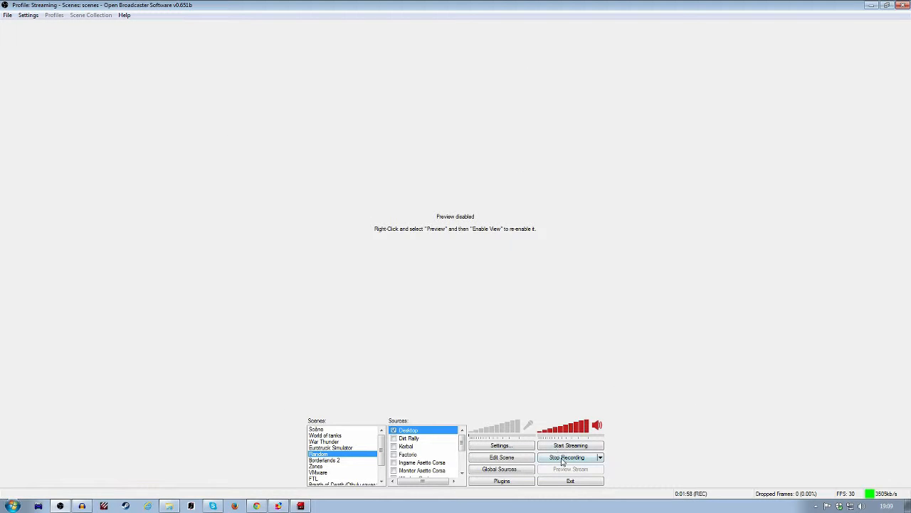
pyautogui.rightClick(458, 223)
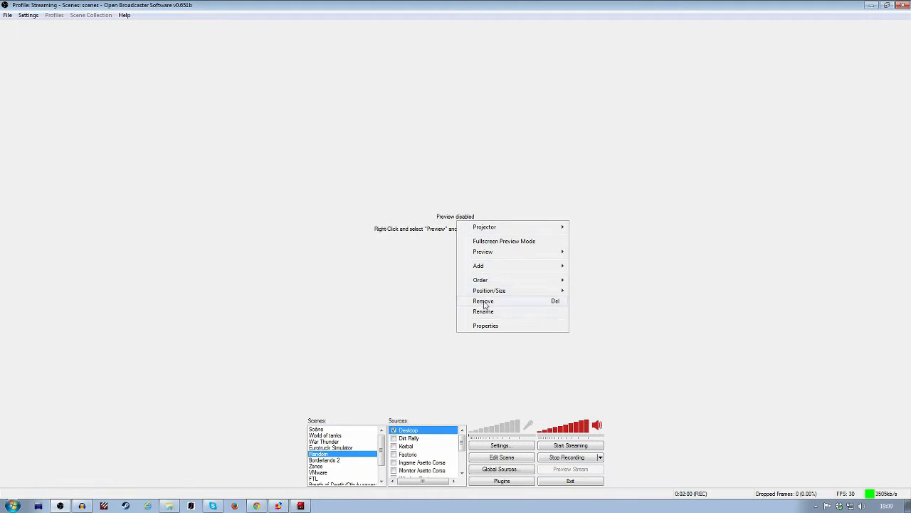
pyautogui.moveTo(502, 269)
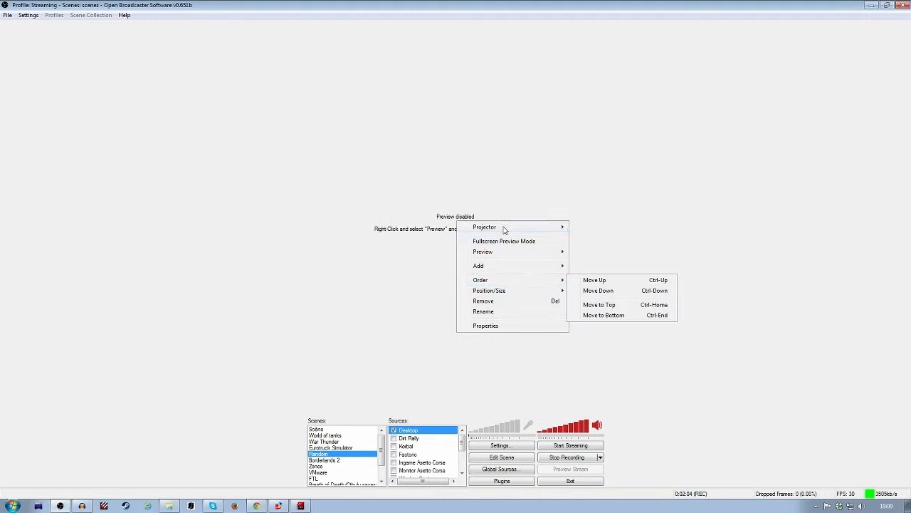
pyautogui.moveTo(509, 254)
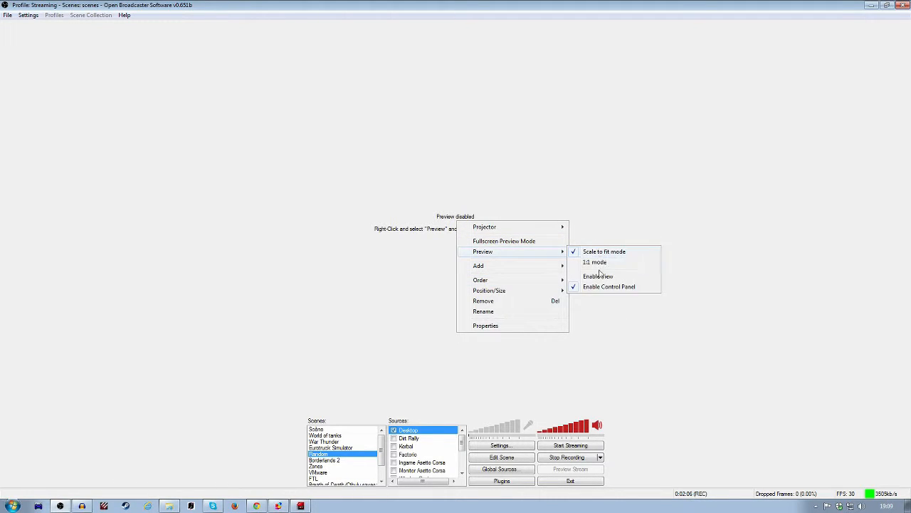
pyautogui.click(598, 275)
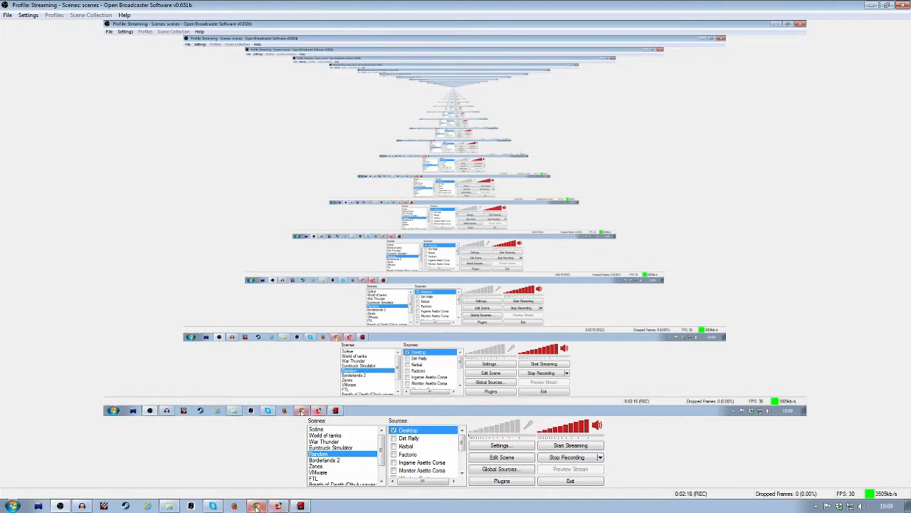
# Step: Switch to Audacity and reposition its recording window over the enabled preview, clear of the scene and source lists
pyautogui.click(84, 505)
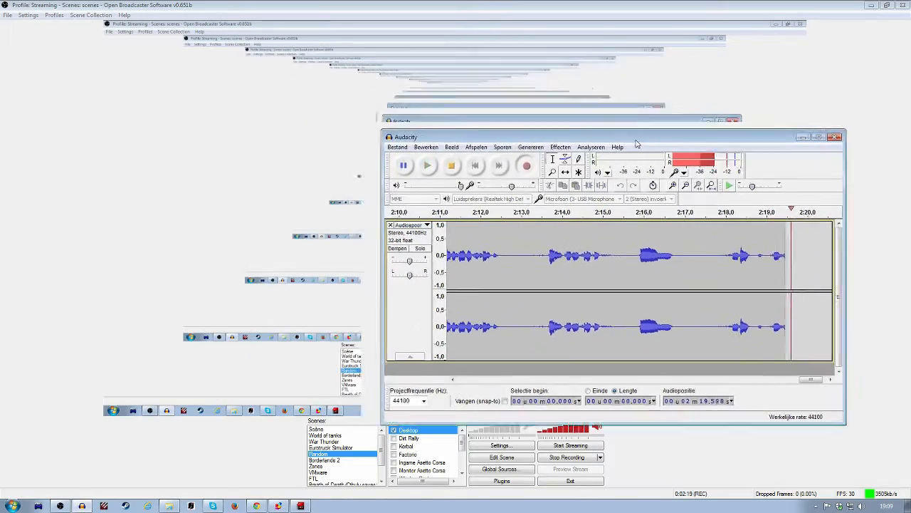
pyautogui.moveTo(637, 145); pyautogui.dragTo(534, 174)
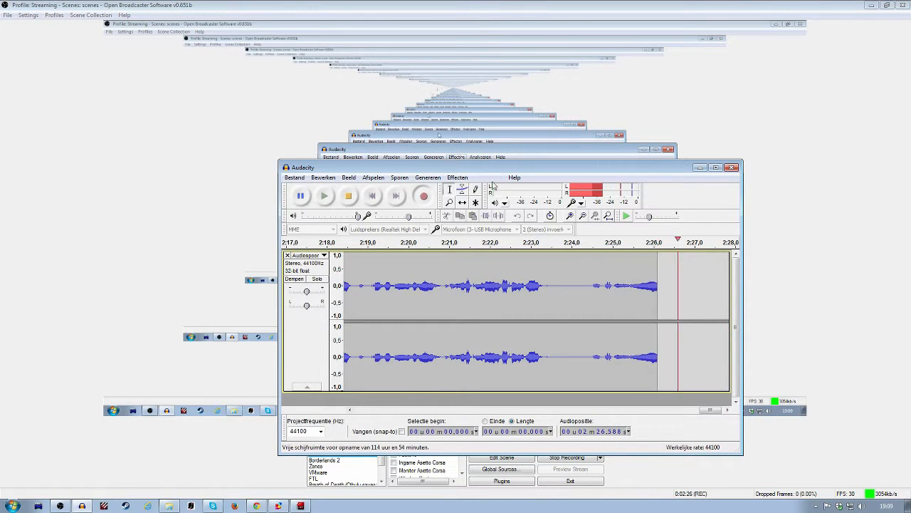
pyautogui.moveTo(539, 174); pyautogui.dragTo(481, 62)
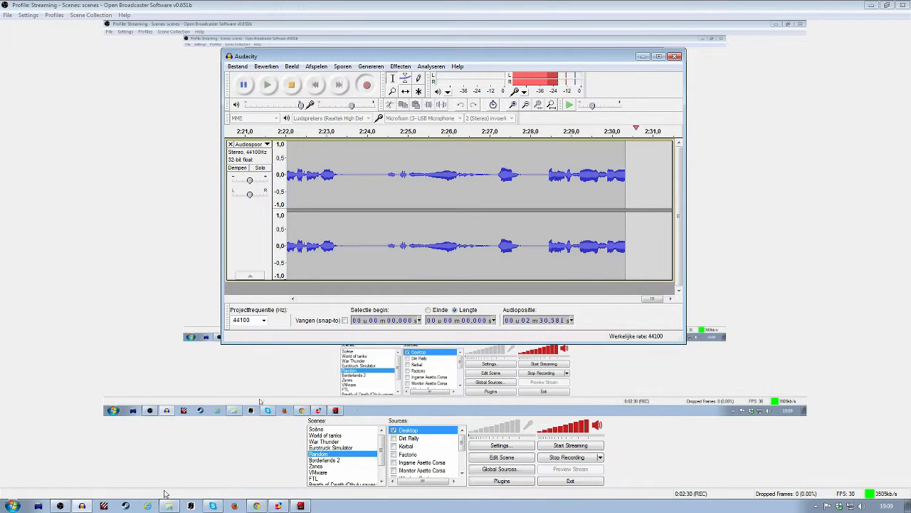
# Step: Switch to Lightworks, leave the Dirt Rally First Look project and look through the list of existing projects
pyautogui.click(299, 506)
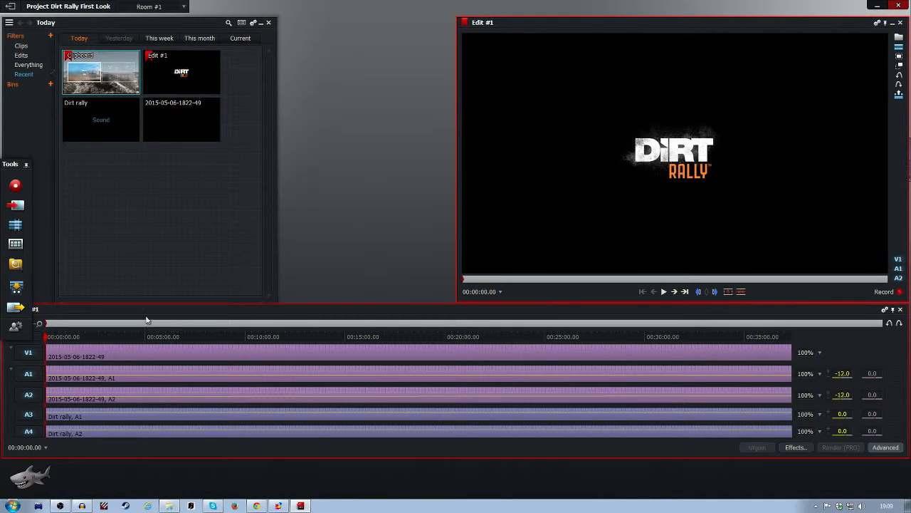
pyautogui.click(10, 5)
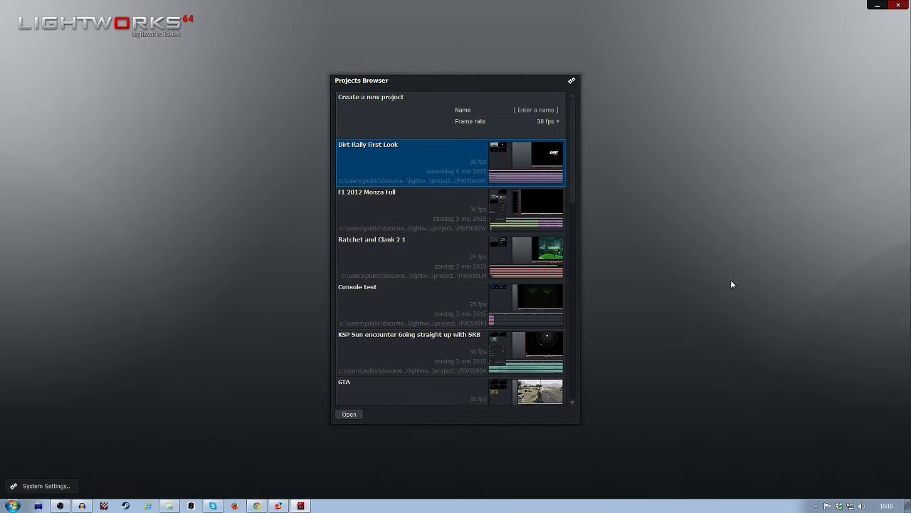
pyautogui.doubleClick(467, 161)
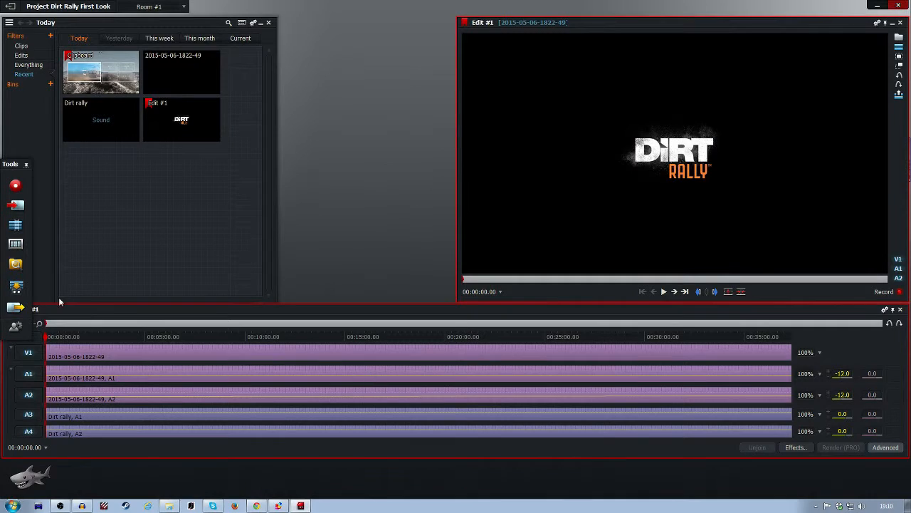
pyautogui.click(10, 6)
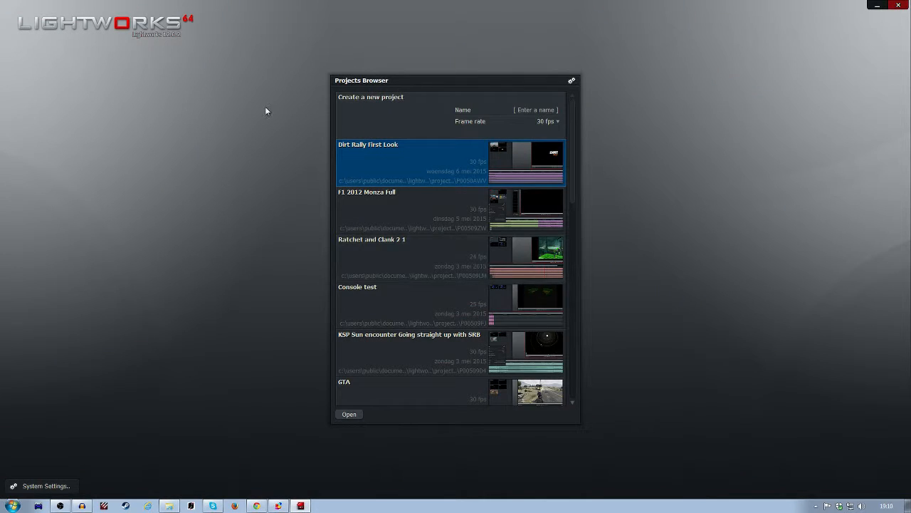
pyautogui.scroll(-5, 459, 155)
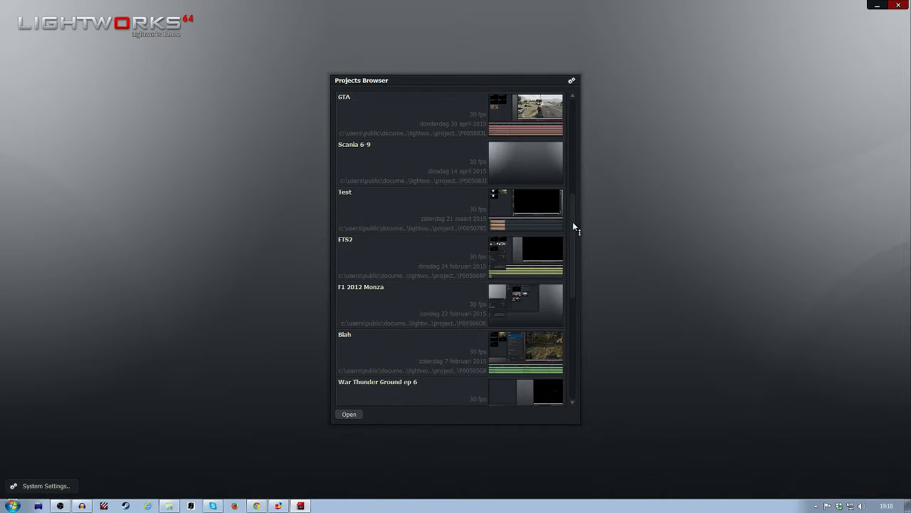
pyautogui.moveTo(573, 225); pyautogui.dragTo(531, 30)
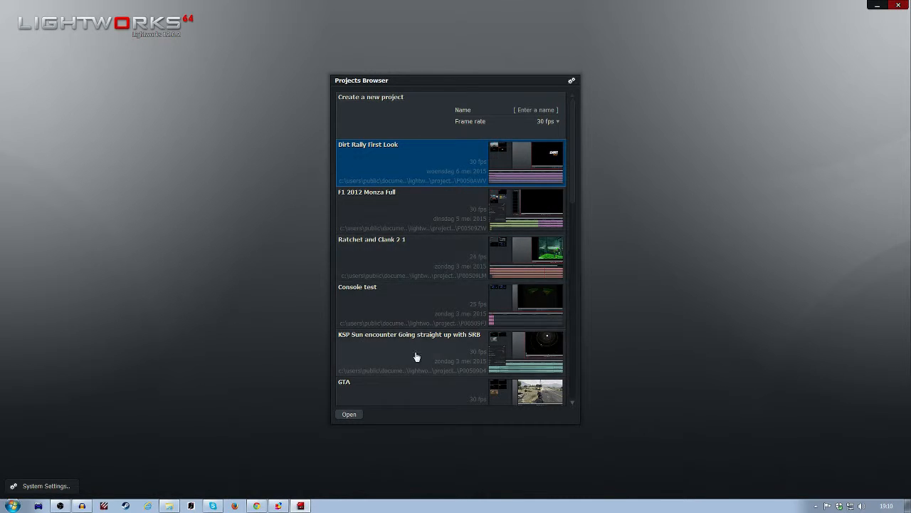
pyautogui.click(525, 113)
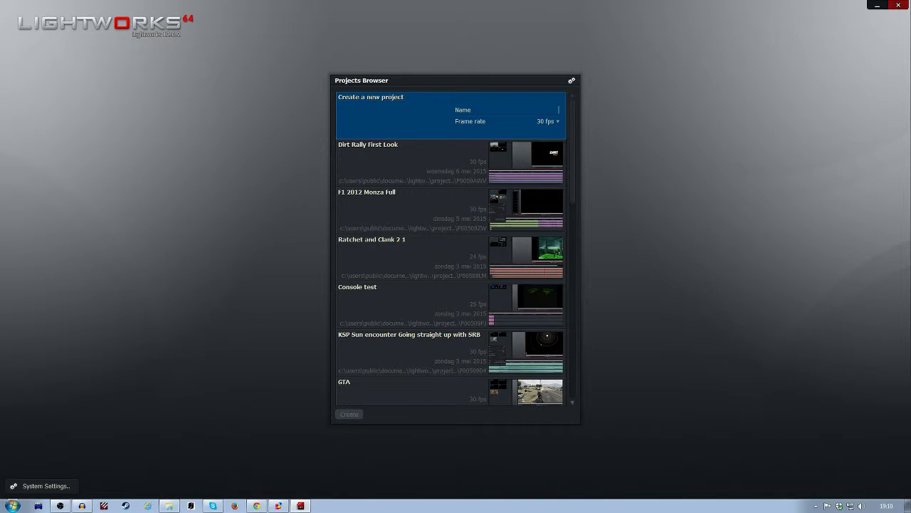
pyautogui.write('sujrdhfizus')
pyautogui.click(548, 121)
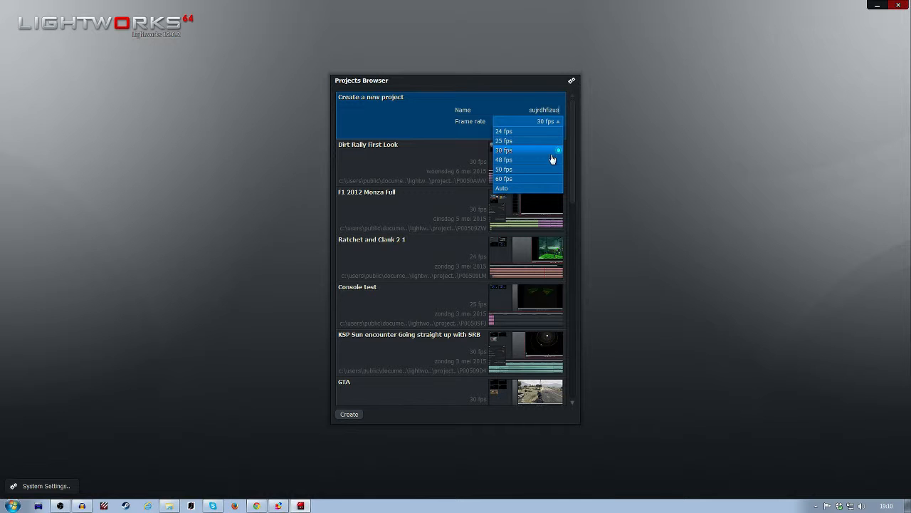
pyautogui.click(625, 271)
# Step: Open the Dirt Rally First Look project and move the Clipboard tile into the empty space between the project contents and the Edit #1 viewer
pyautogui.click(411, 163)
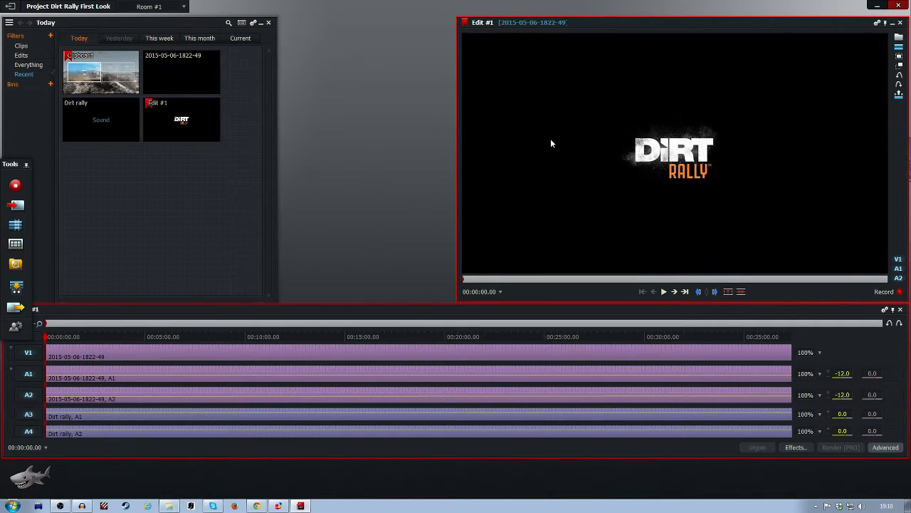
pyautogui.moveTo(550, 143); pyautogui.dragTo(515, 142)
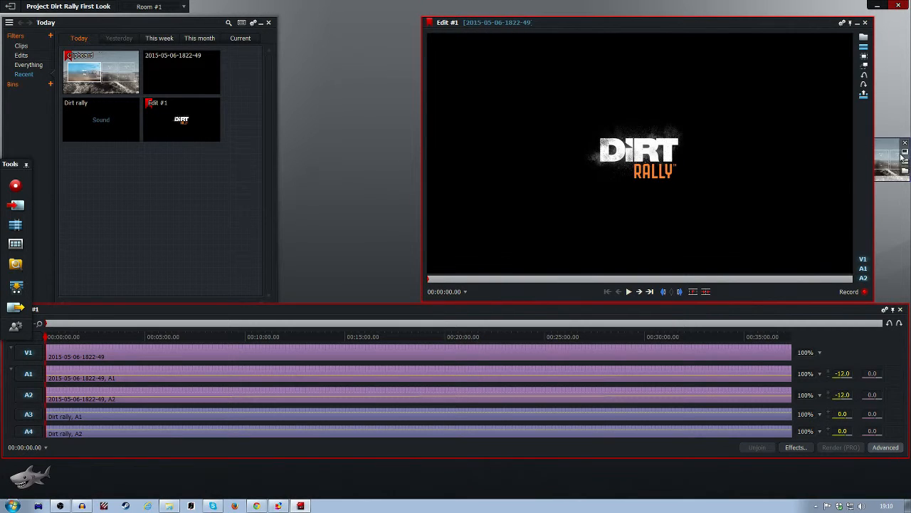
pyautogui.moveTo(901, 156); pyautogui.dragTo(368, 36)
pyautogui.moveTo(637, 125); pyautogui.dragTo(673, 124)
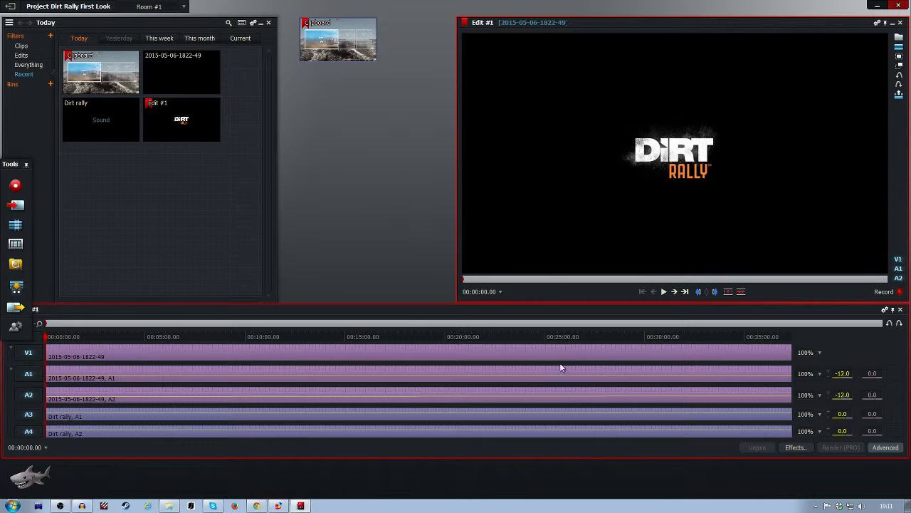
pyautogui.moveTo(291, 339); pyautogui.dragTo(502, 338)
pyautogui.moveTo(548, 340); pyautogui.dragTo(2, 279)
pyautogui.click(24, 206)
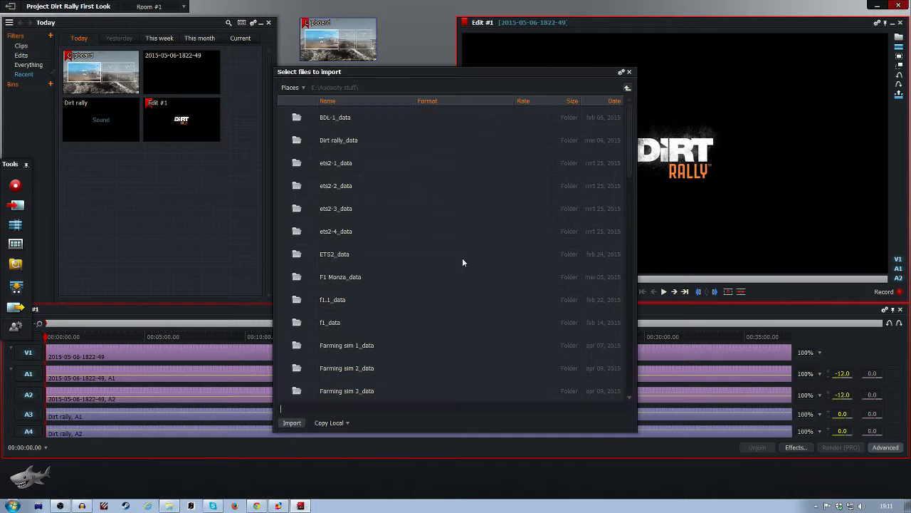
pyautogui.click(628, 72)
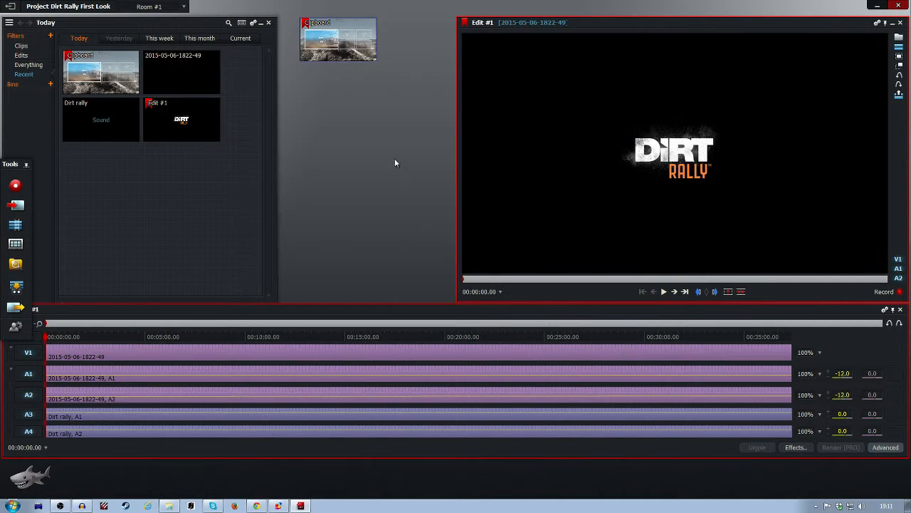
# Step: Leave the Dirt Rally project and create a new 30 fps project named Random
pyautogui.click(10, 7)
pyautogui.click(534, 110)
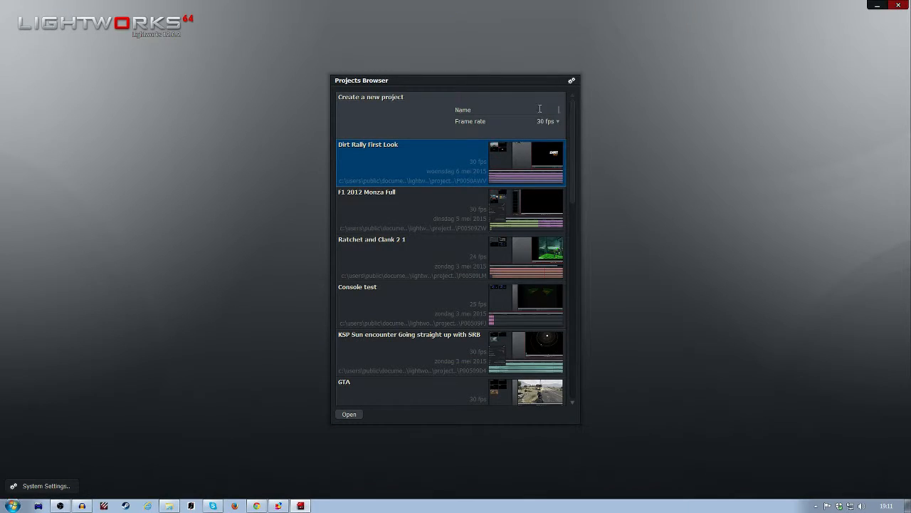
pyautogui.write('Ran')
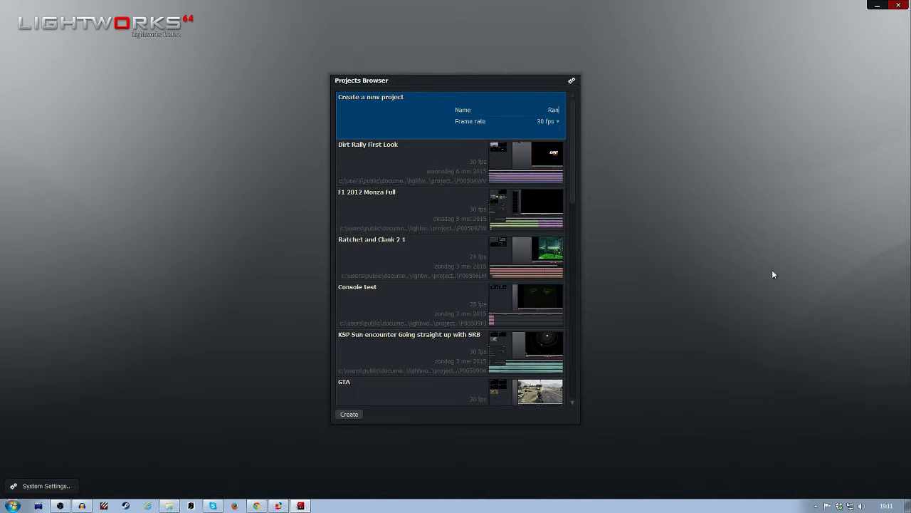
pyautogui.write('dom')
pyautogui.press('Return')
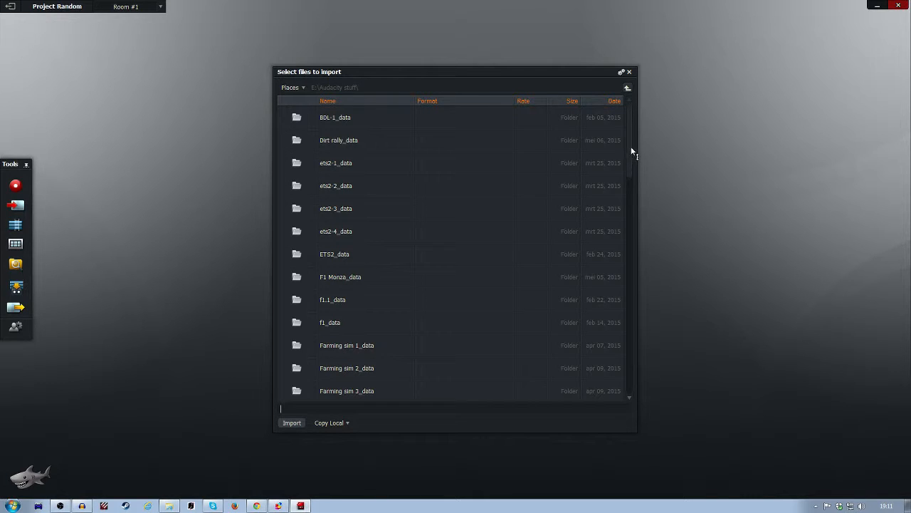
# Step: Import the sound file RC 1.wav from the Audacity stuff folder into the project
pyautogui.moveTo(631, 147); pyautogui.dragTo(659, 361)
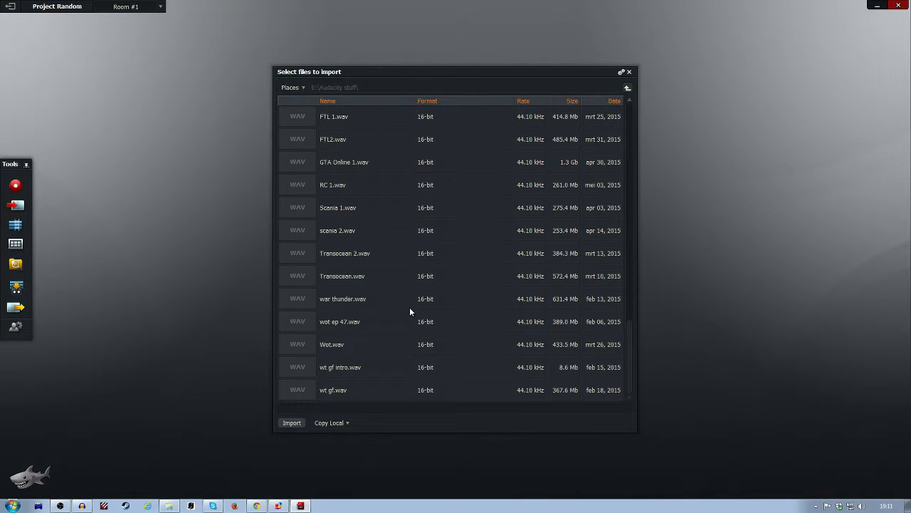
pyautogui.click(338, 187)
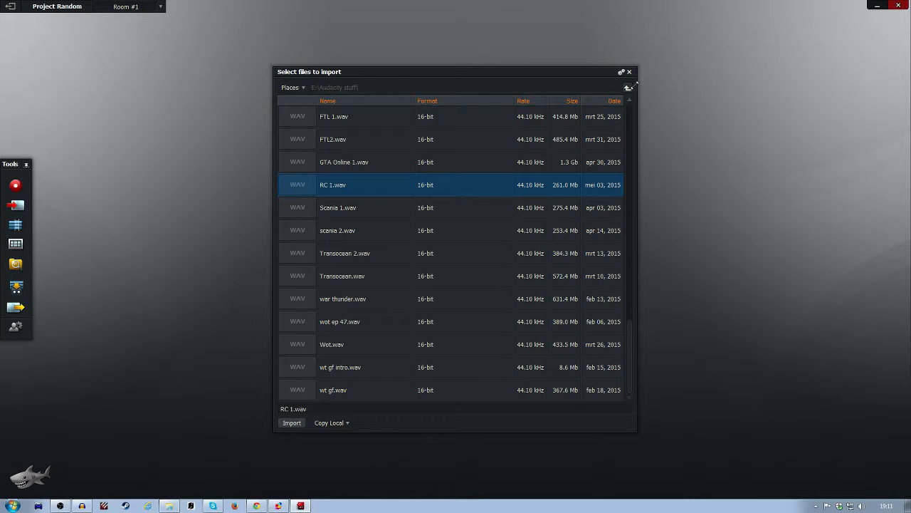
pyautogui.click(292, 423)
pyautogui.click(15, 208)
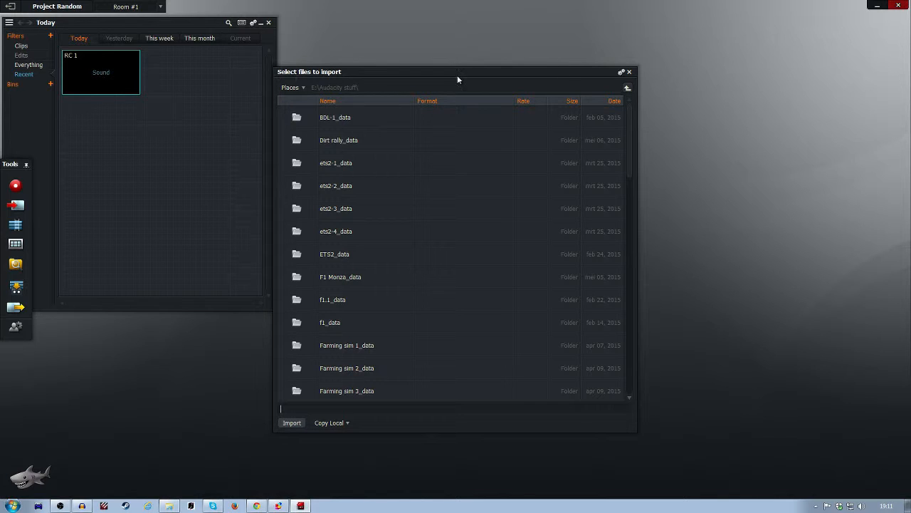
pyautogui.click(304, 89)
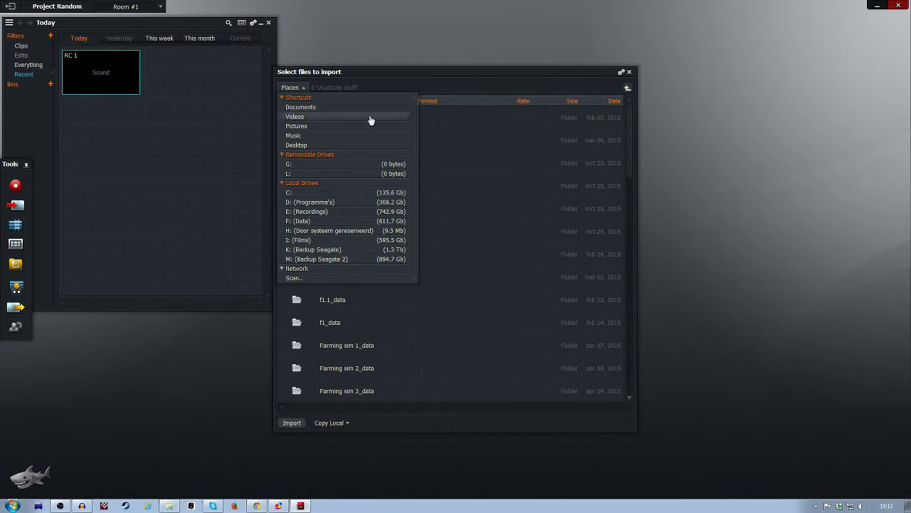
pyautogui.click(337, 212)
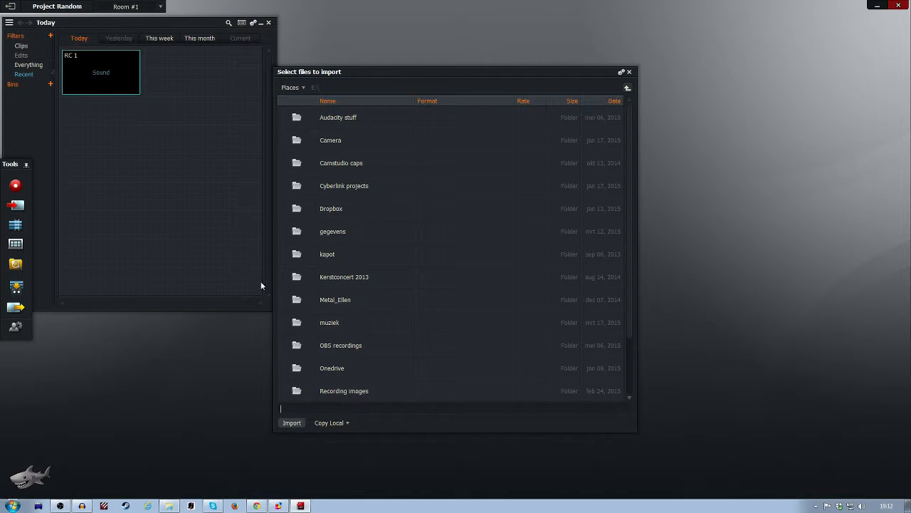
pyautogui.scroll(-1, 627, 189)
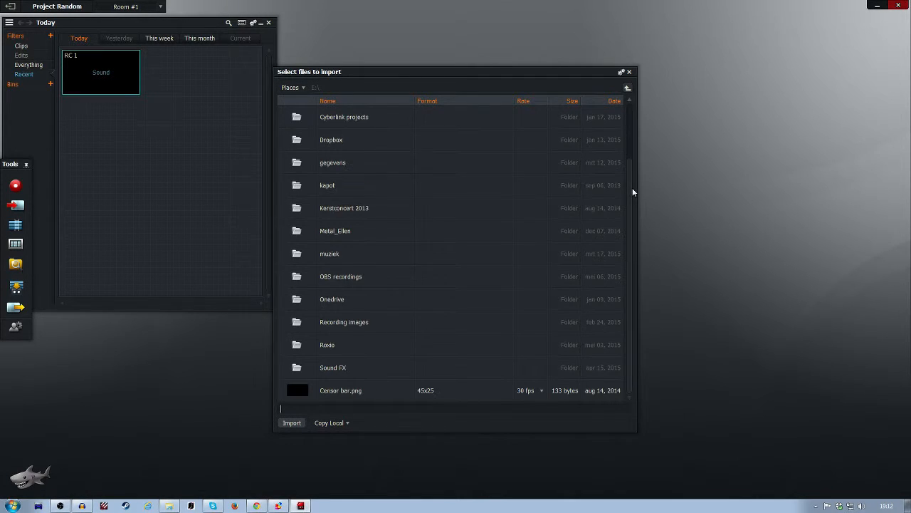
pyautogui.doubleClick(324, 278)
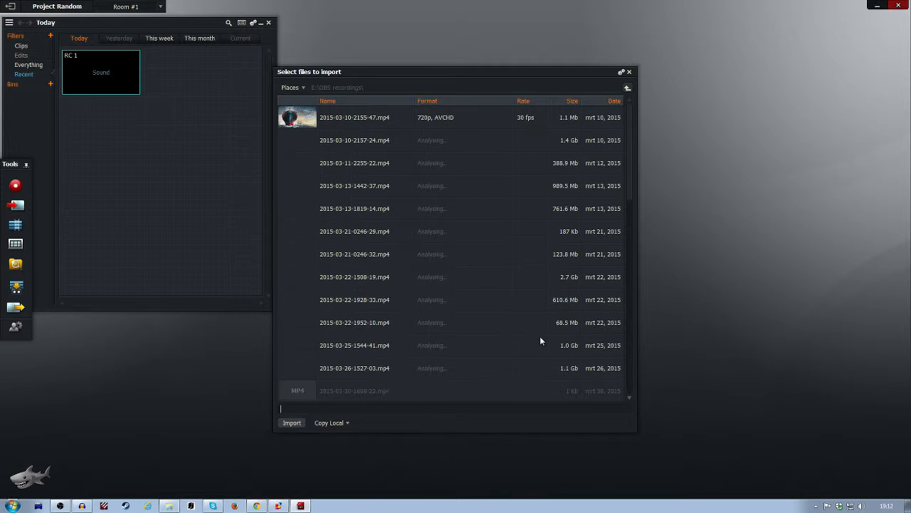
pyautogui.click(343, 117)
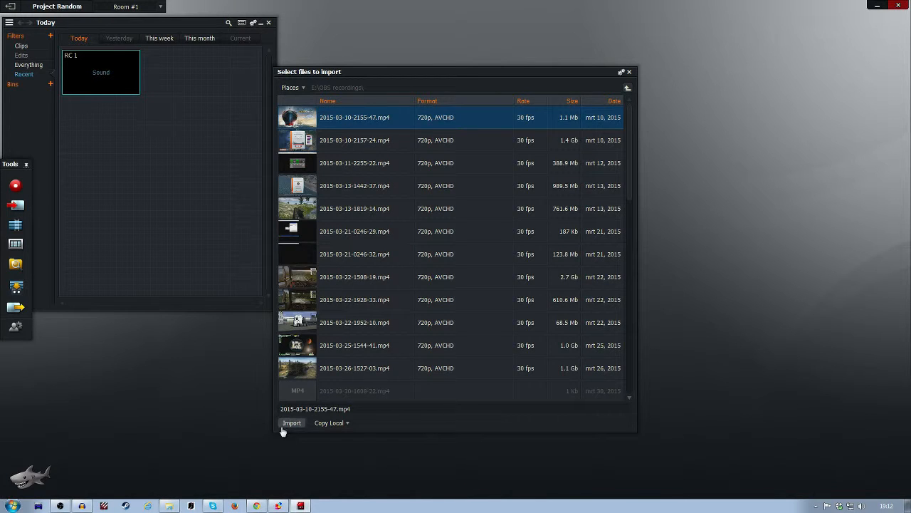
pyautogui.click(292, 422)
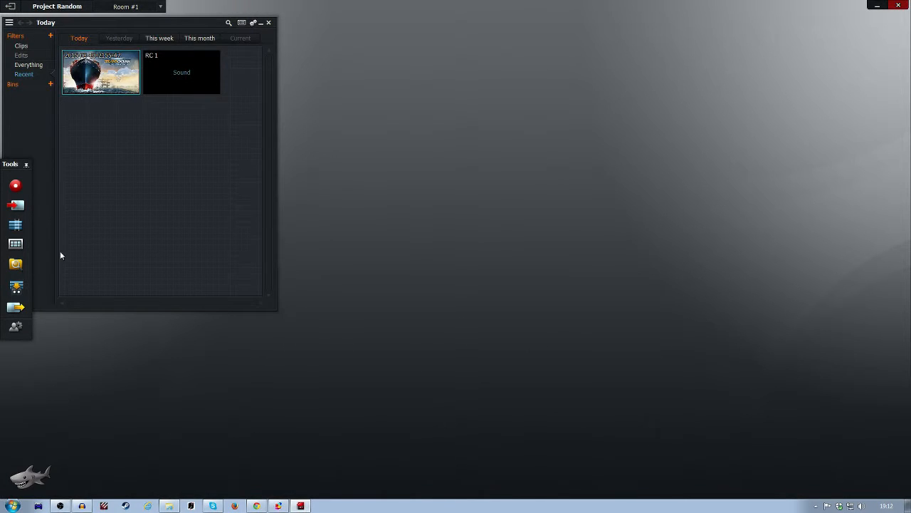
# Step: Create a new empty edit with its own viewer and timeline
pyautogui.click(17, 225)
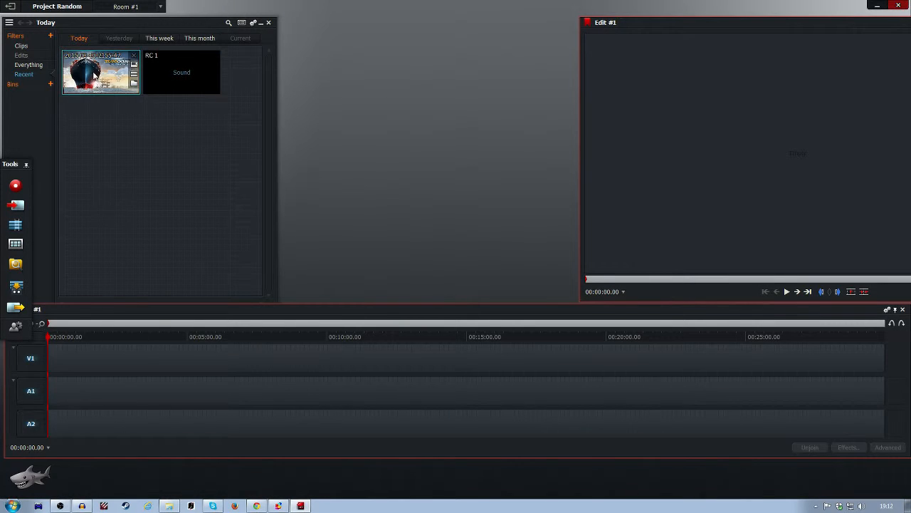
pyautogui.moveTo(121, 72); pyautogui.dragTo(158, 122)
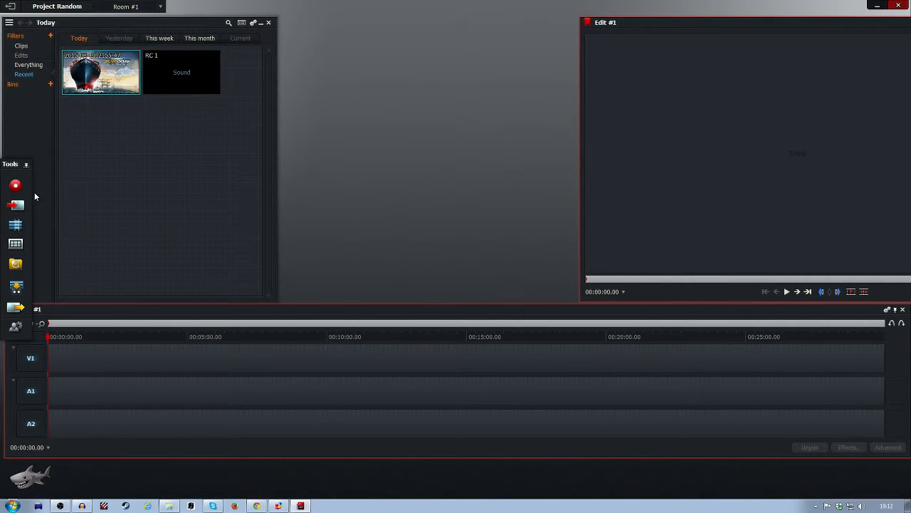
pyautogui.click(16, 205)
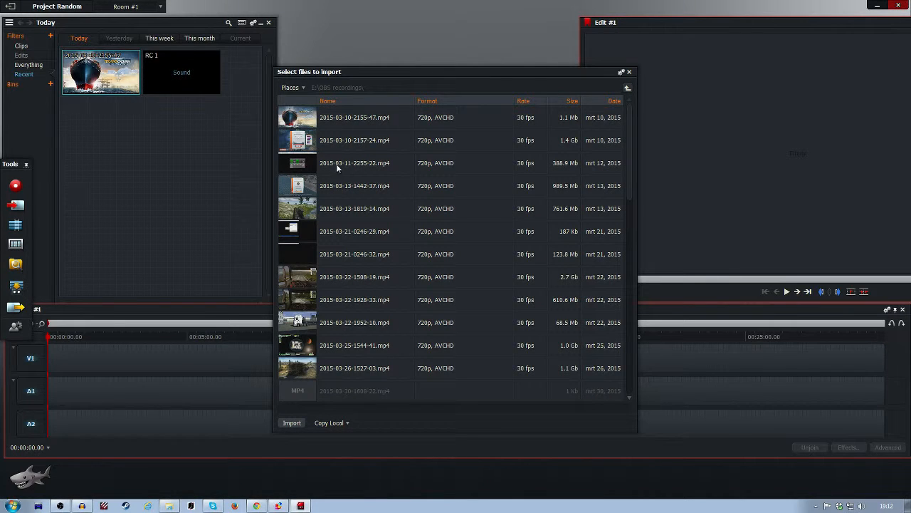
pyautogui.doubleClick(344, 277)
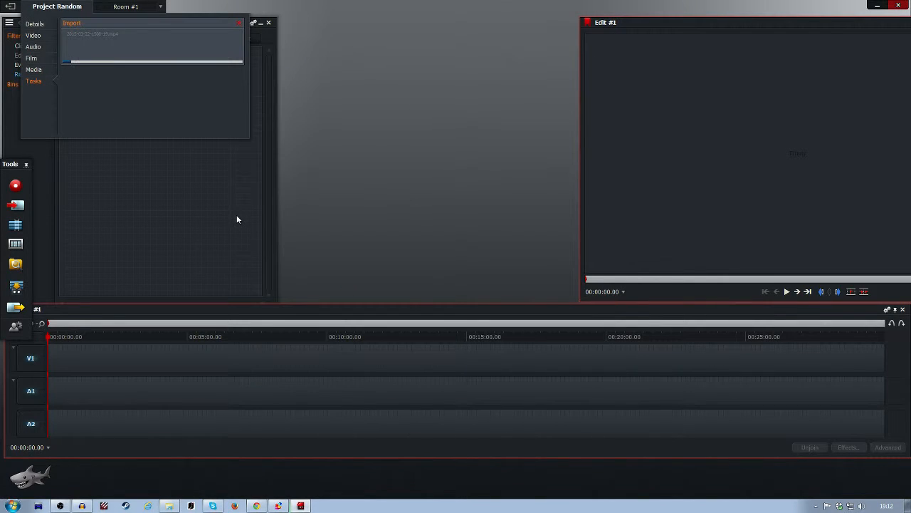
pyautogui.click(239, 23)
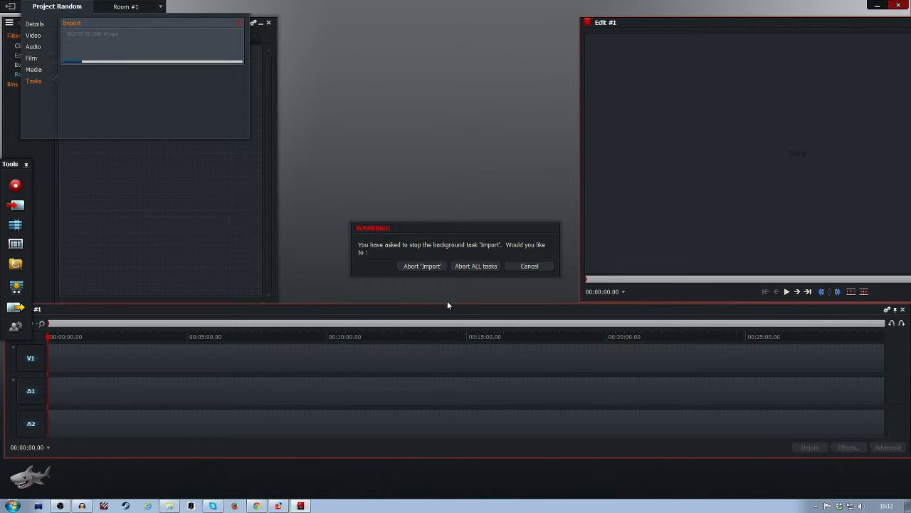
pyautogui.click(422, 266)
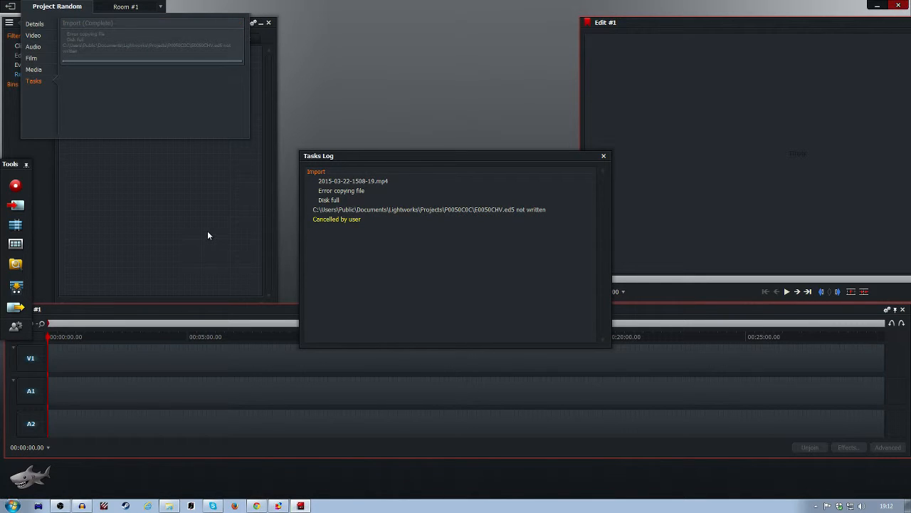
pyautogui.click(603, 155)
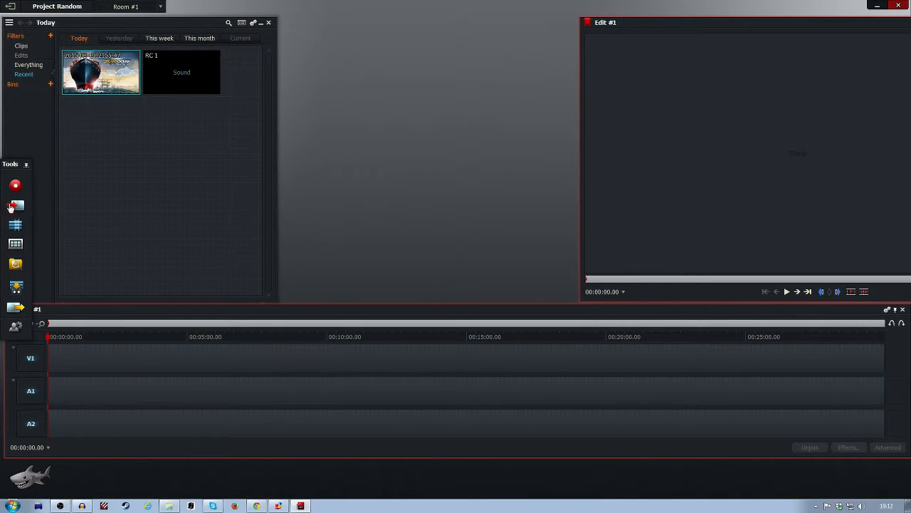
pyautogui.click(11, 208)
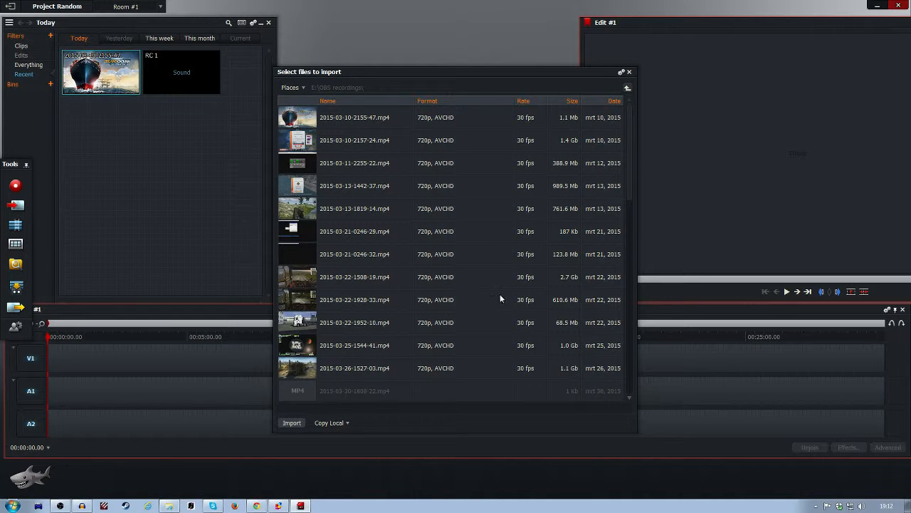
pyautogui.doubleClick(561, 302)
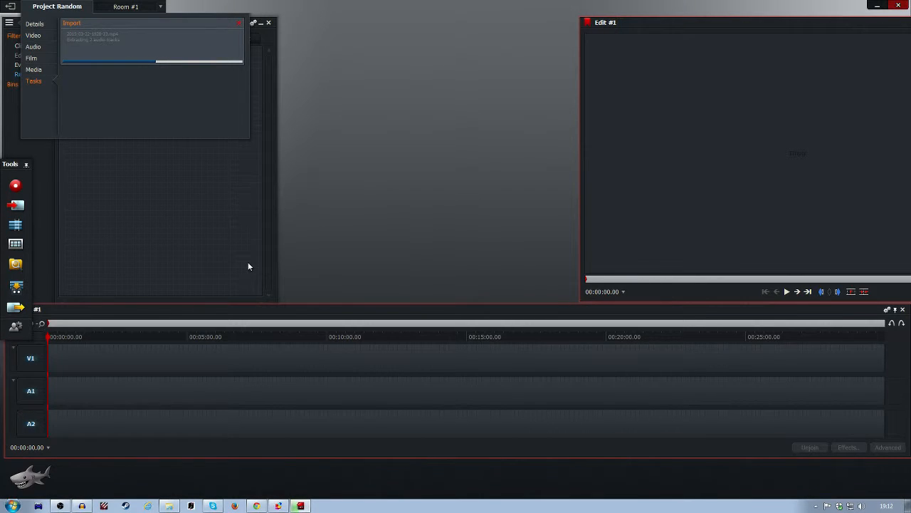
pyautogui.moveTo(730, 108); pyautogui.dragTo(610, 101)
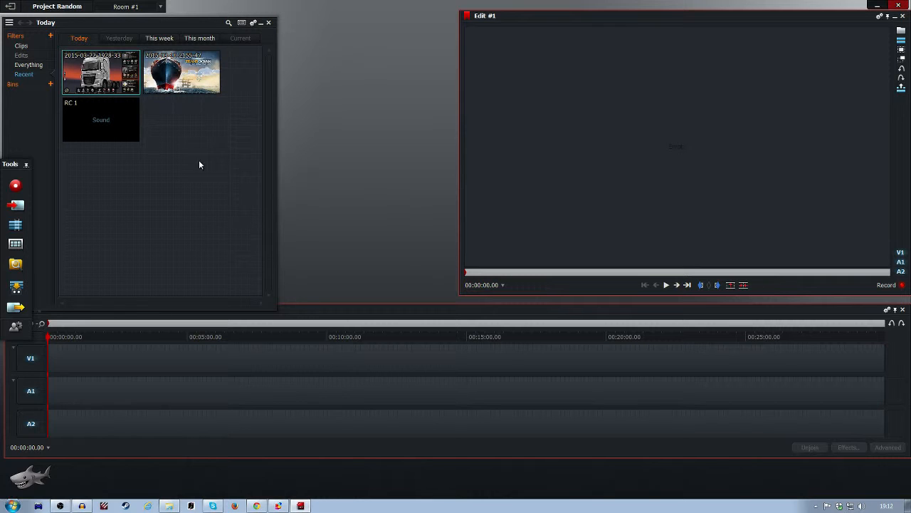
pyautogui.moveTo(108, 65); pyautogui.dragTo(53, 363)
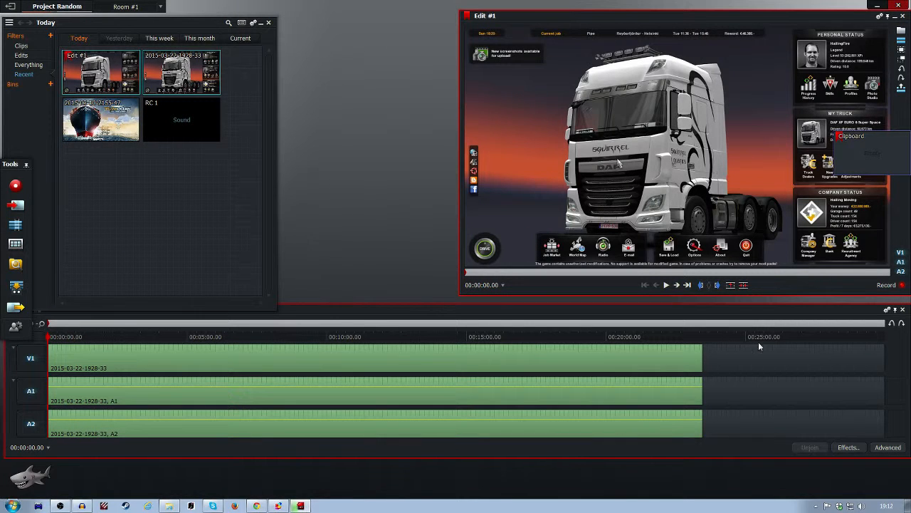
# Step: Move the timeline playhead to about 00:08:16 to preview the truck footage
pyautogui.click(105, 338)
pyautogui.moveTo(105, 338); pyautogui.dragTo(6, 404)
pyautogui.rightClick(11, 428)
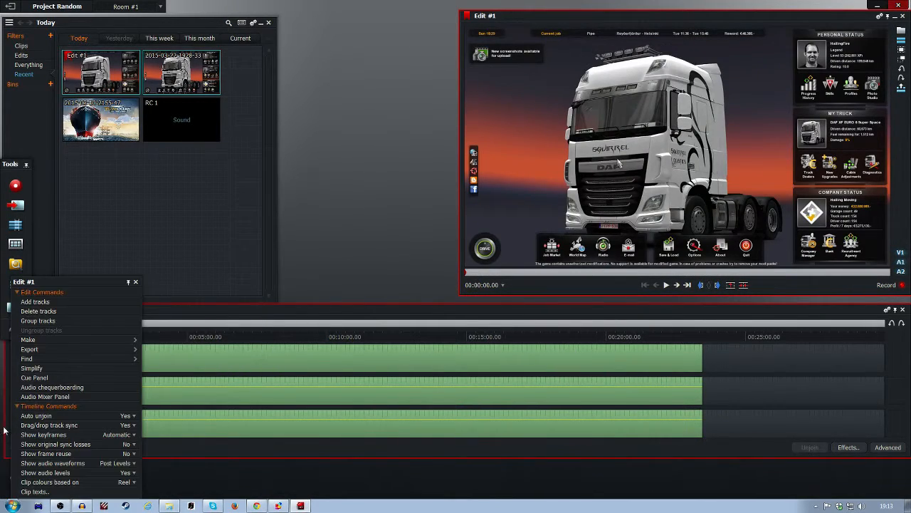
pyautogui.click(279, 338)
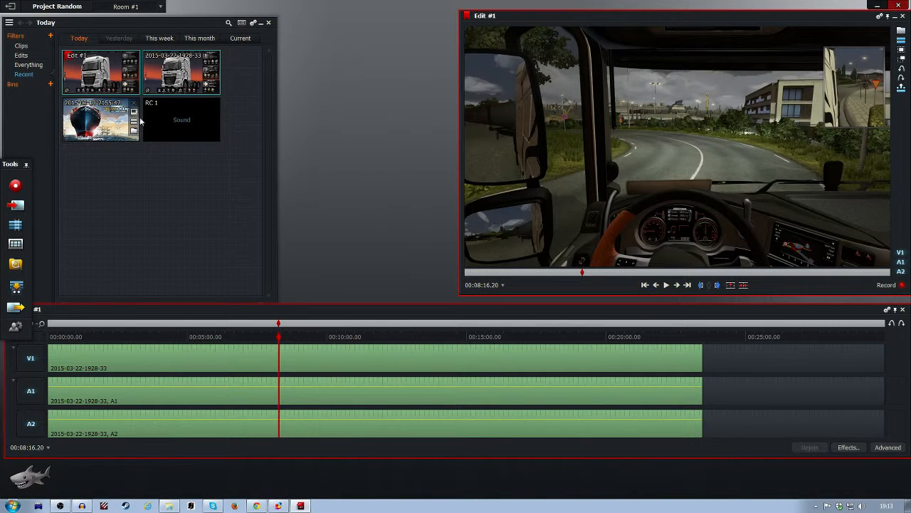
# Step: Add two audio tracks after A2 to Edit #1
pyautogui.rightClick(31, 426)
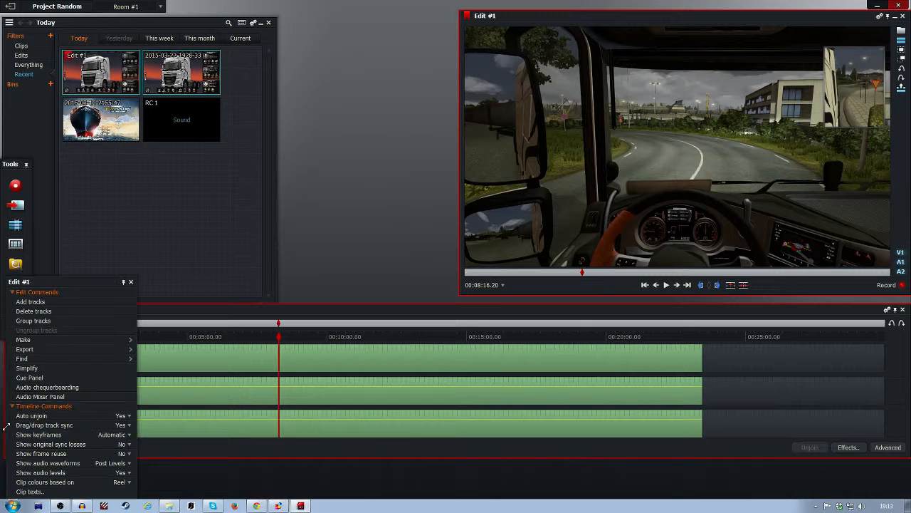
pyautogui.click(63, 302)
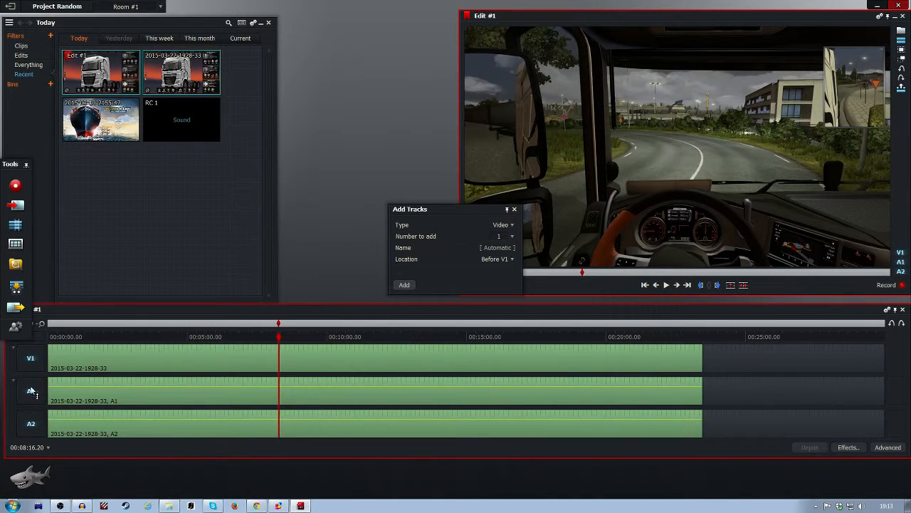
pyautogui.rightClick(7, 413)
pyautogui.click(346, 225)
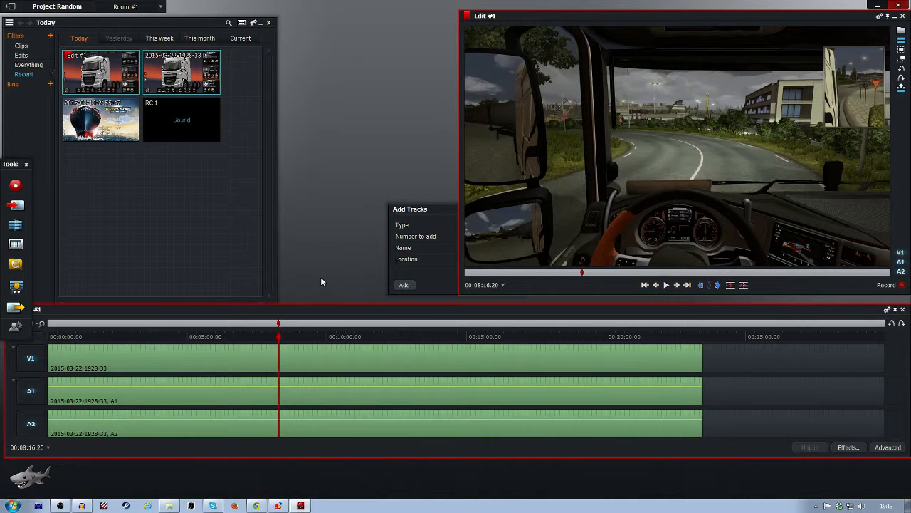
pyautogui.rightClick(220, 233)
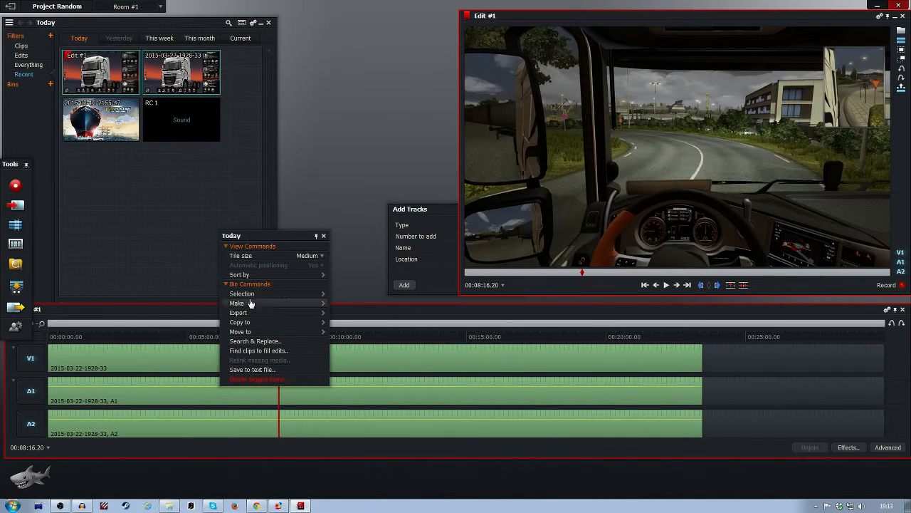
pyautogui.rightClick(735, 377)
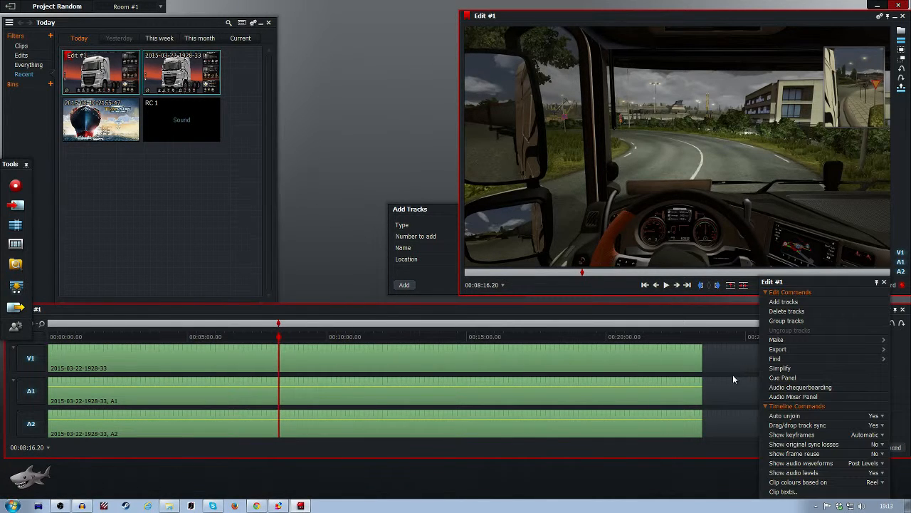
pyautogui.rightClick(558, 192)
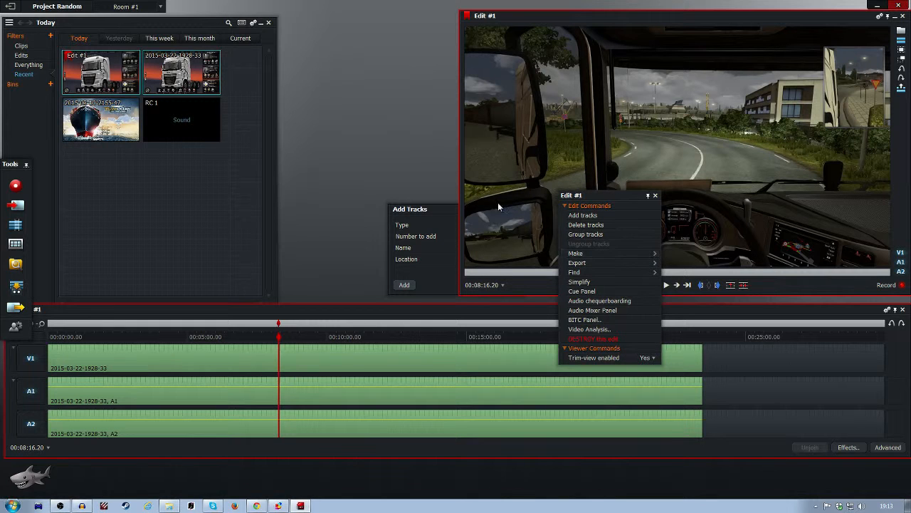
pyautogui.moveTo(414, 212); pyautogui.dragTo(317, 170)
pyautogui.click(402, 183)
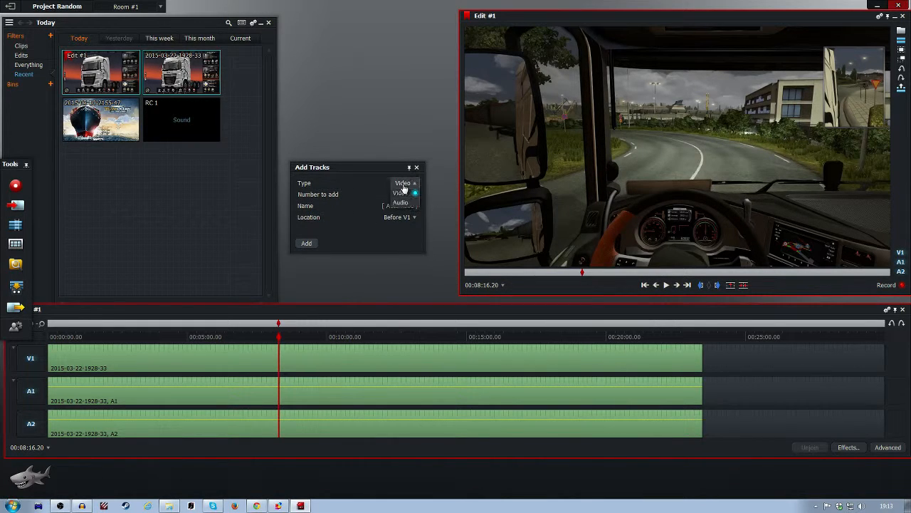
pyautogui.click(402, 203)
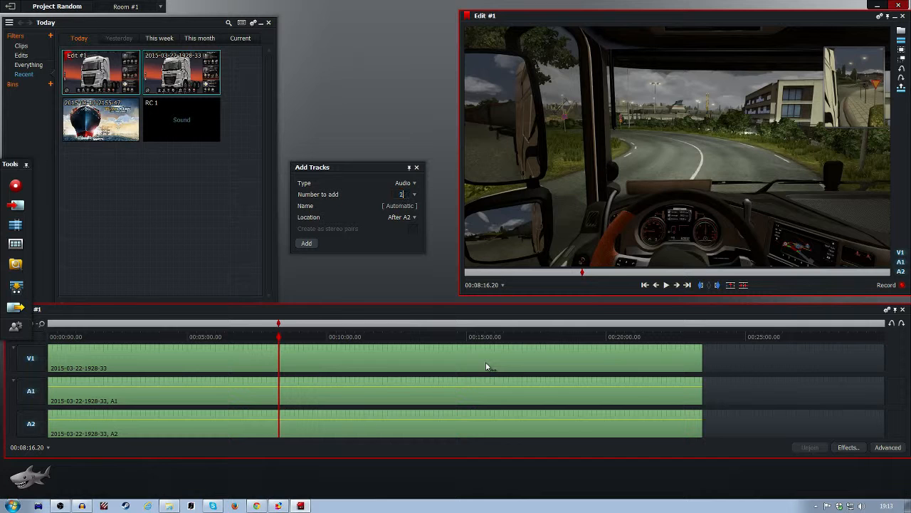
pyautogui.click(309, 246)
# Step: Place the RC 1 sound clip on tracks A3 and A4 at the timeline start and move the playhead to about 00:04:40
pyautogui.moveTo(181, 121); pyautogui.dragTo(49, 423)
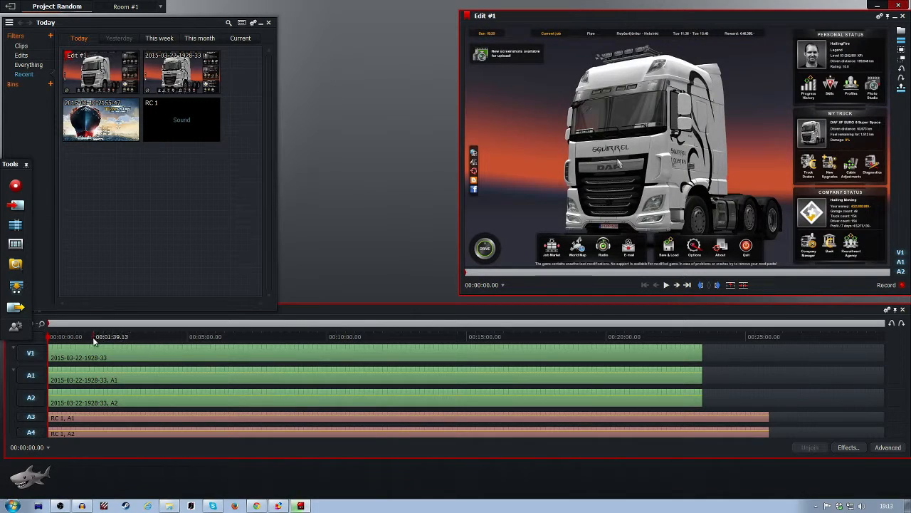
pyautogui.moveTo(49, 344); pyautogui.dragTo(178, 344)
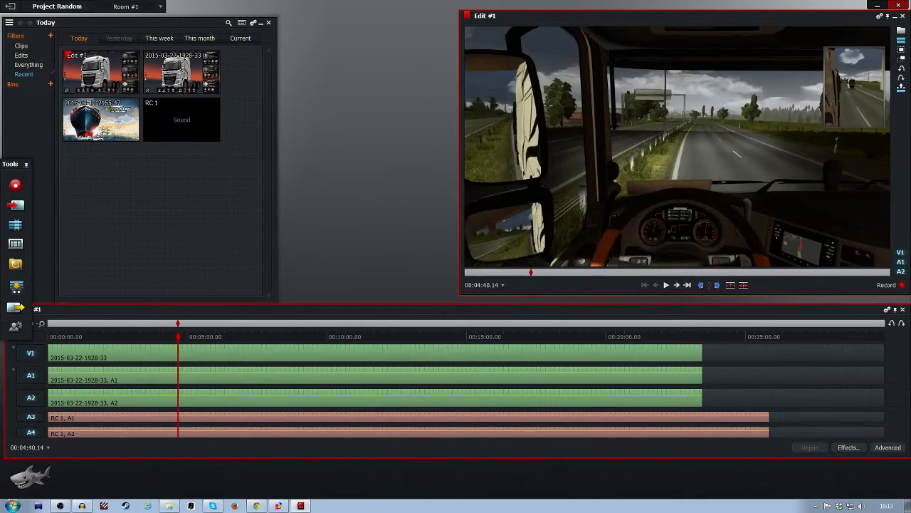
# Step: Show the advanced track controls and set the audio level of A1 to -8.0 and A3 to +10.0
pyautogui.click(843, 446)
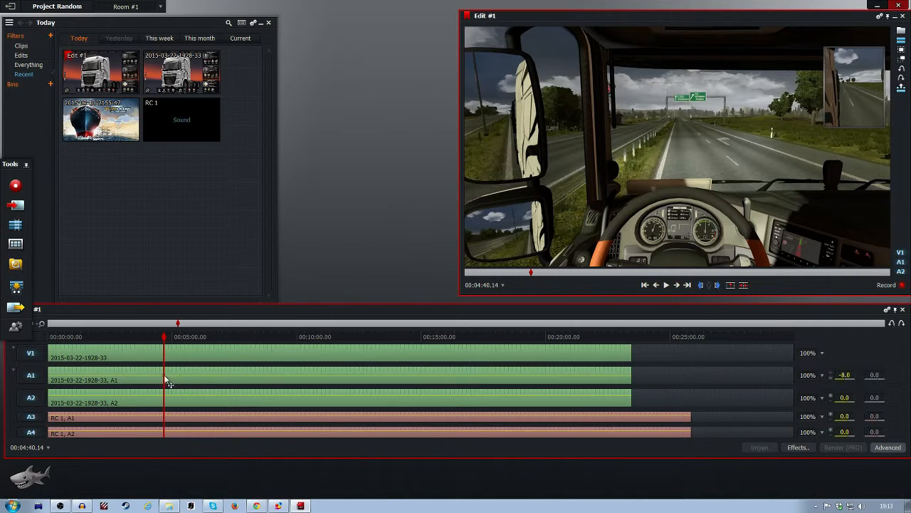
pyautogui.click(156, 338)
pyautogui.moveTo(156, 339); pyautogui.dragTo(373, 345)
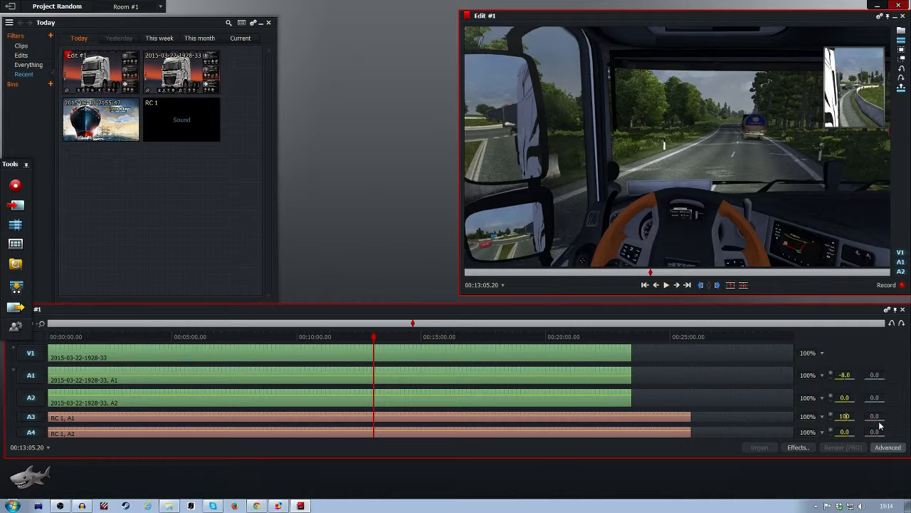
pyautogui.press('Return')
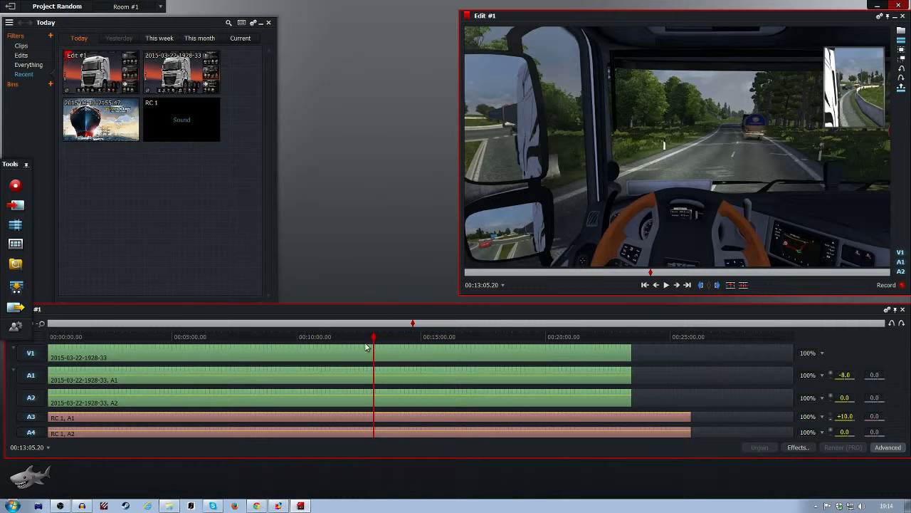
# Step: Scrub the playhead back through the footage to about 00:10:49
pyautogui.moveTo(376, 337); pyautogui.dragTo(348, 350)
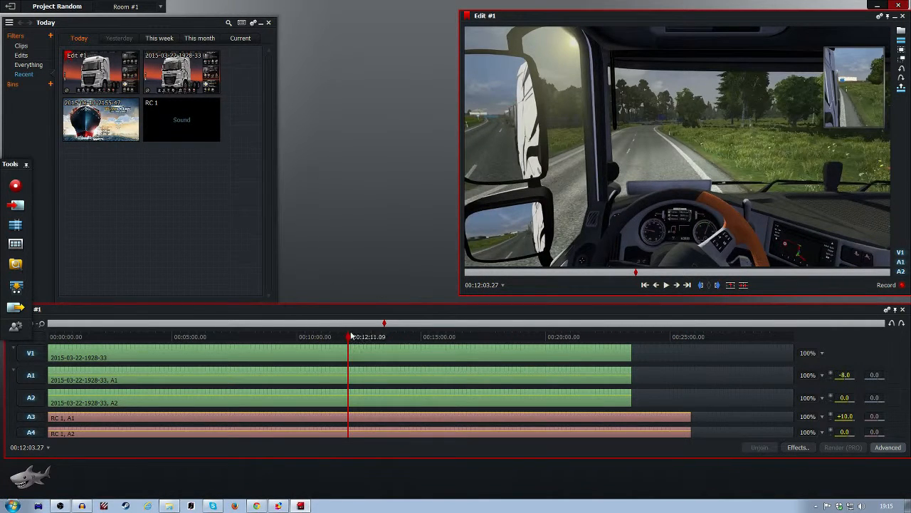
pyautogui.moveTo(350, 336); pyautogui.dragTo(317, 342)
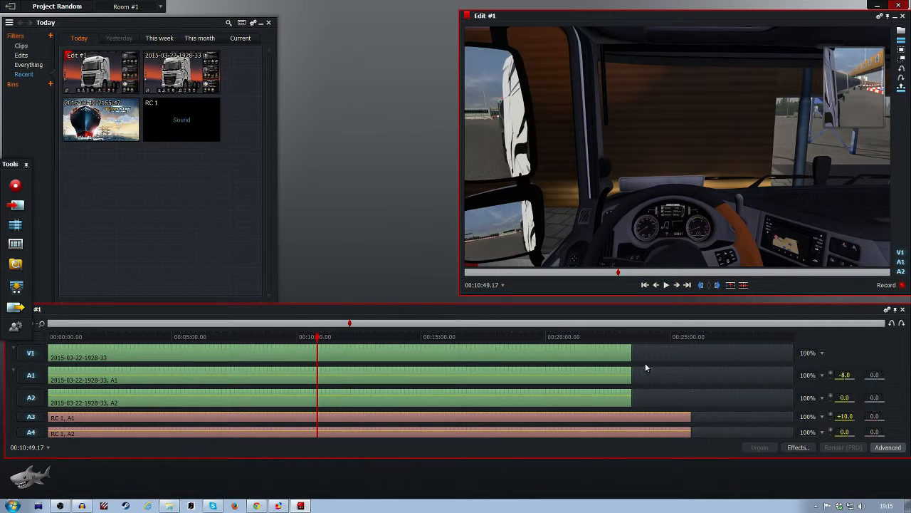
# Step: Mark the section from about 00:10:49 to 00:13:19 and delete it from all video and audio tracks
pyautogui.click(701, 286)
pyautogui.moveTo(316, 339); pyautogui.dragTo(380, 339)
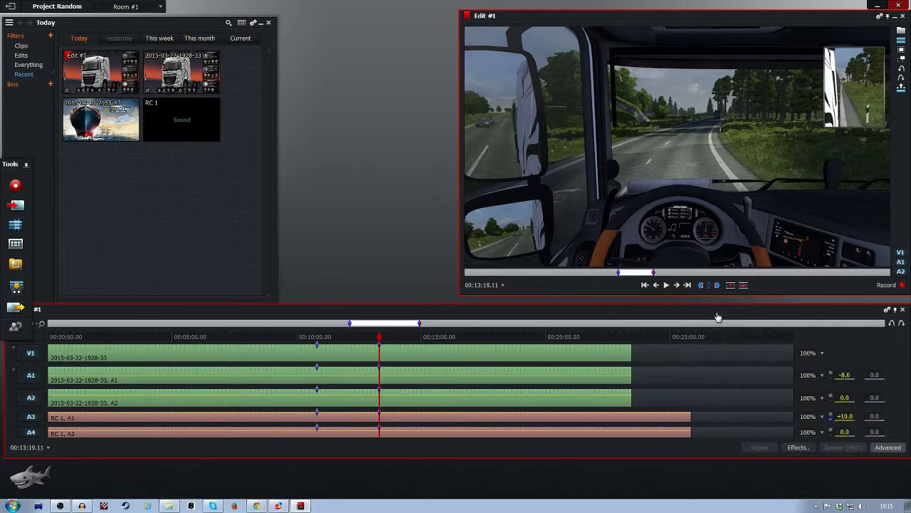
pyautogui.press('Delete')
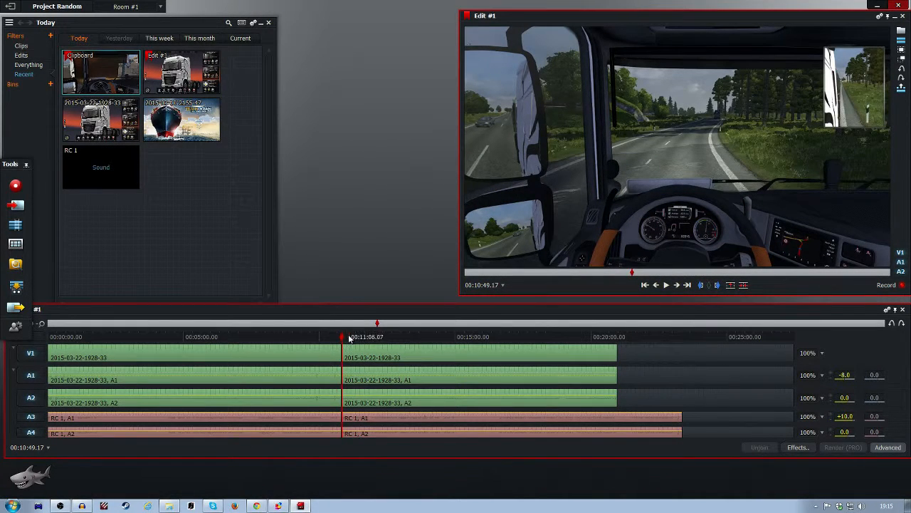
# Step: Toggle the mute for Lightworks in the system volume mixer and play the edit across the cut from about 00:10:43
pyautogui.moveTo(343, 339); pyautogui.dragTo(340, 339)
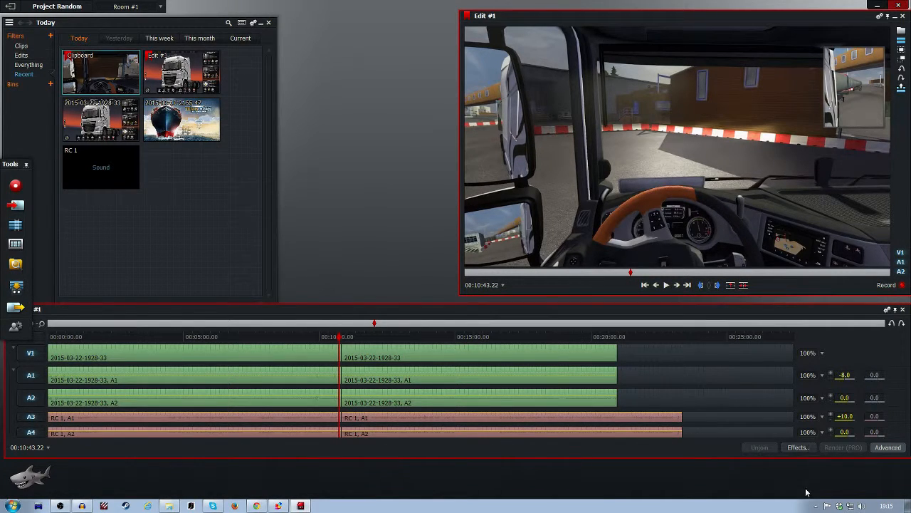
pyautogui.click(861, 505)
pyautogui.click(864, 487)
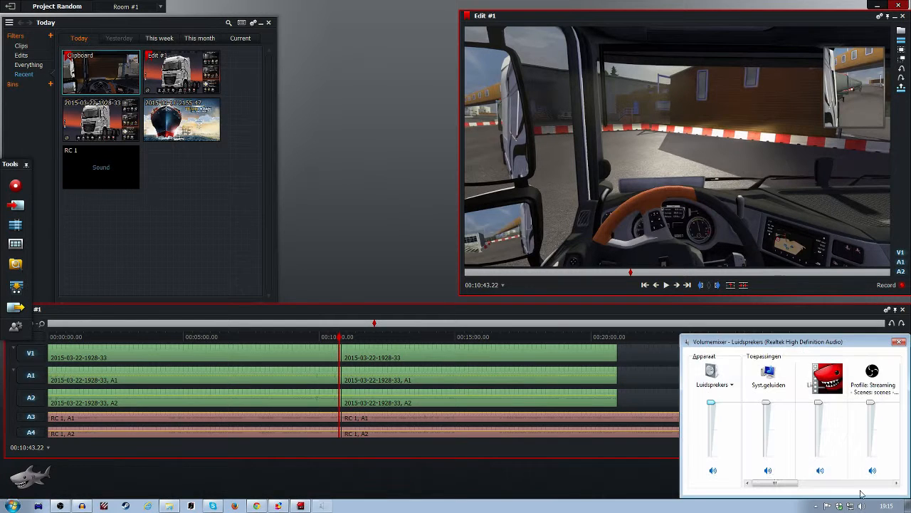
pyautogui.click(820, 470)
pyautogui.moveTo(776, 483); pyautogui.dragTo(724, 482)
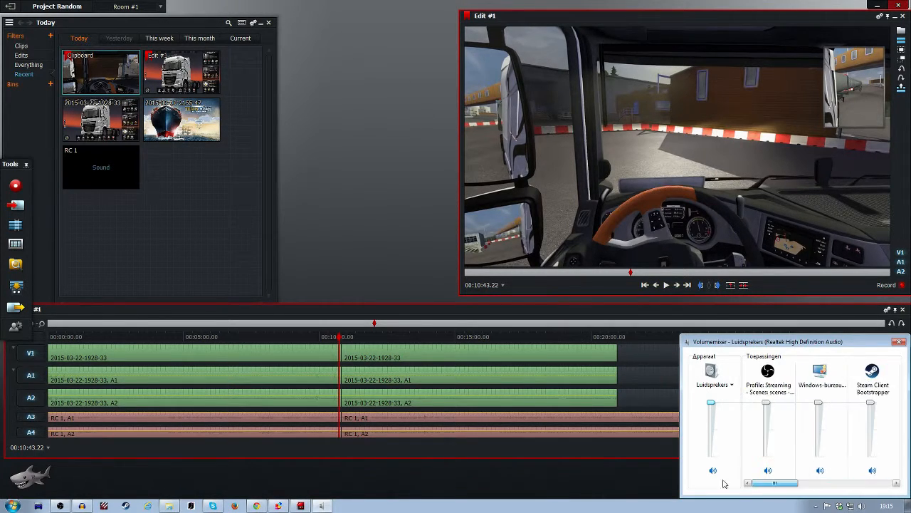
pyautogui.click(899, 343)
pyautogui.click(666, 285)
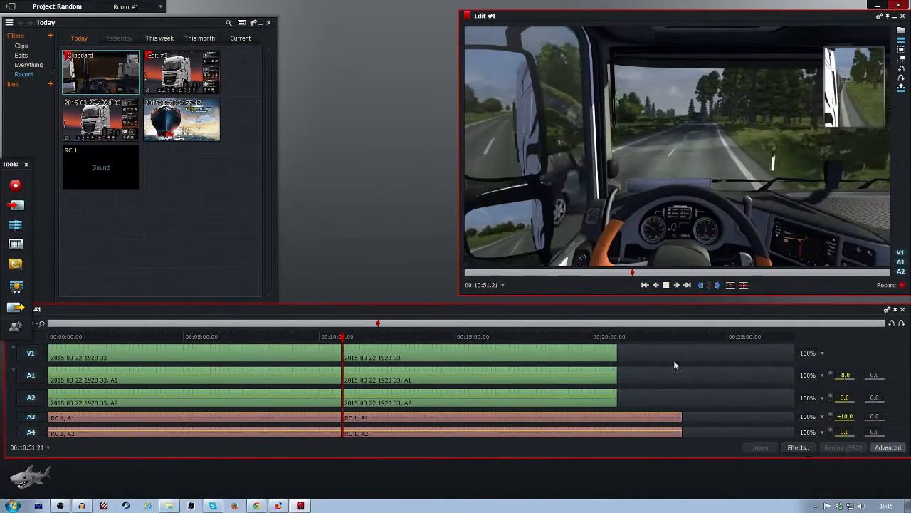
pyautogui.press('space')
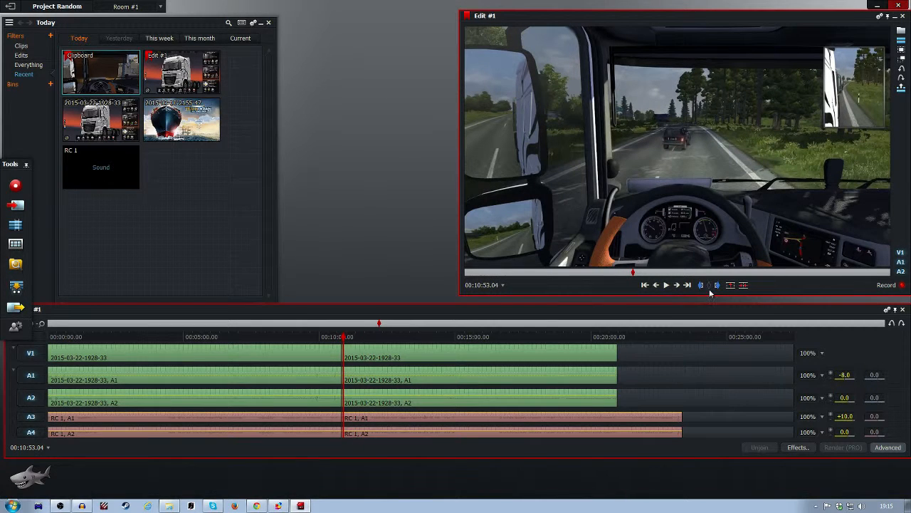
# Step: Mark a section of the timeline from about 00:10:53 to 00:14:21
pyautogui.click(702, 286)
pyautogui.moveTo(343, 339); pyautogui.dragTo(439, 338)
pyautogui.click(716, 286)
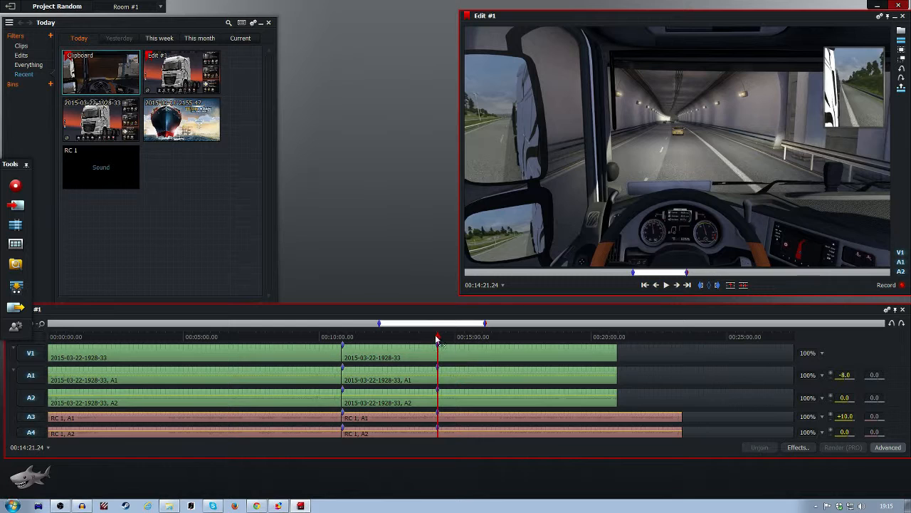
pyautogui.moveTo(439, 340)
pyautogui.mouseDown()
pyautogui.moveTo(662, 336)
pyautogui.moveTo(457, 343)
pyautogui.mouseUp()
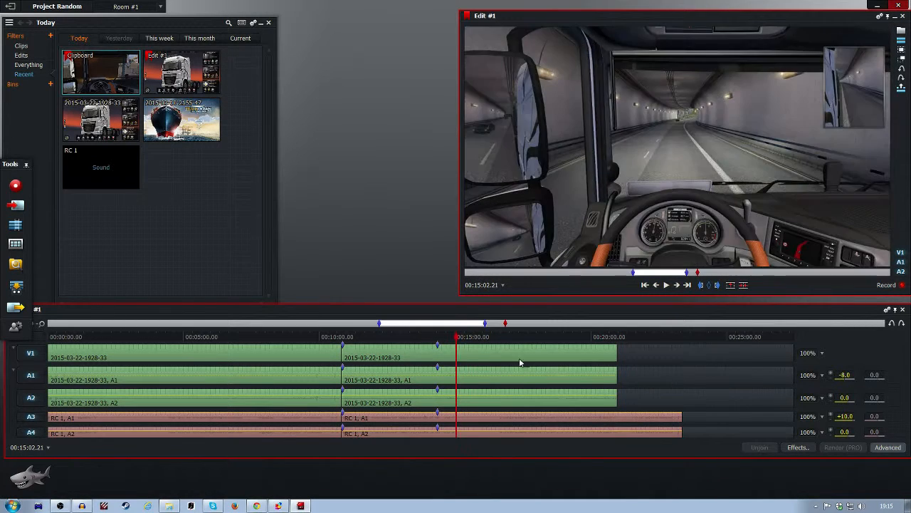
# Step: Move the second video segment and its A1 and A2 audio along the timeline to start at about 00:17:21
pyautogui.click(604, 415)
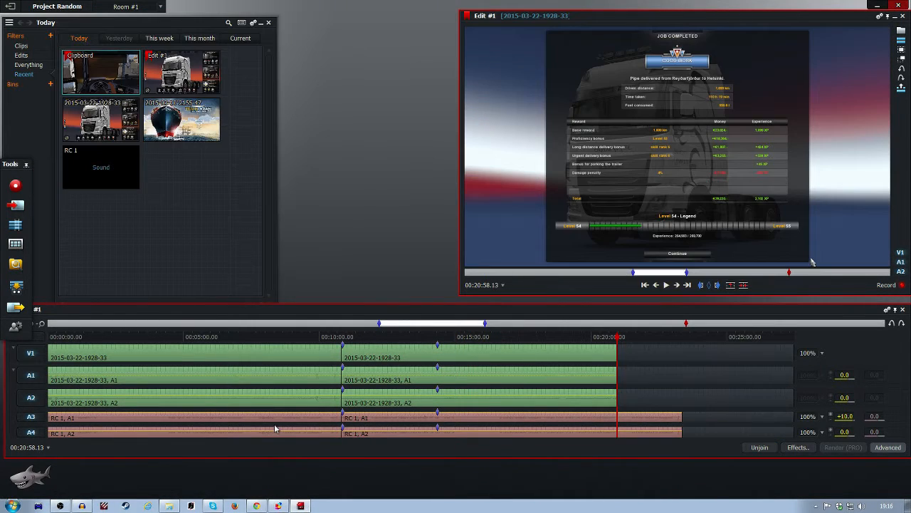
pyautogui.press('a')
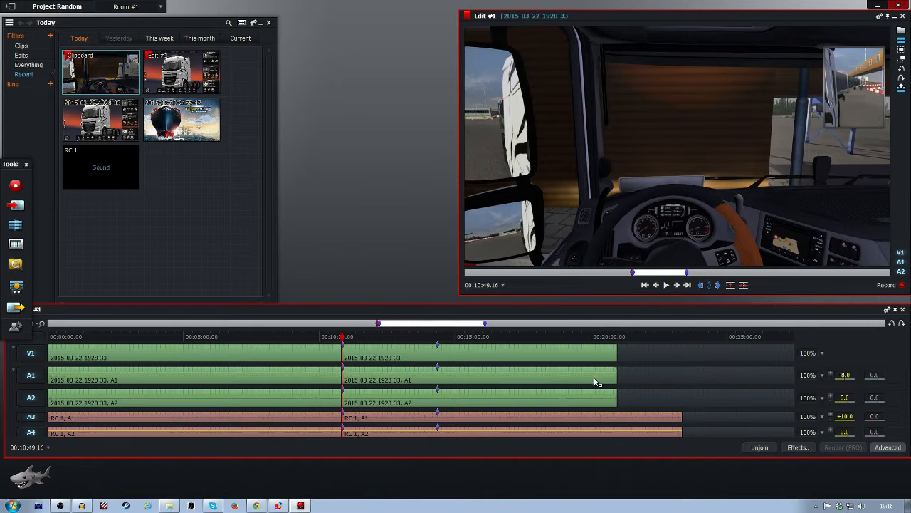
pyautogui.moveTo(456, 380); pyautogui.dragTo(632, 378)
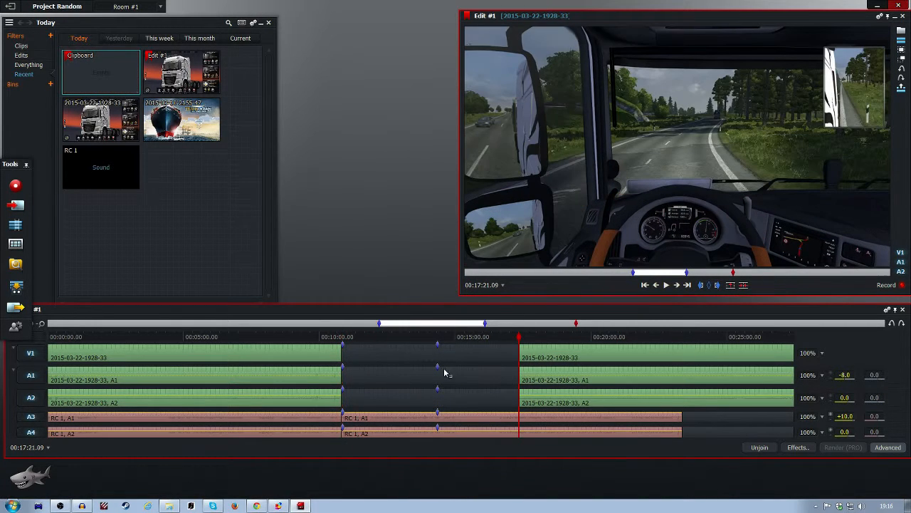
# Step: Mark the section from about 00:24:04 to 00:24:34 in the moved video segment and cut it out
pyautogui.moveTo(521, 340); pyautogui.dragTo(697, 343)
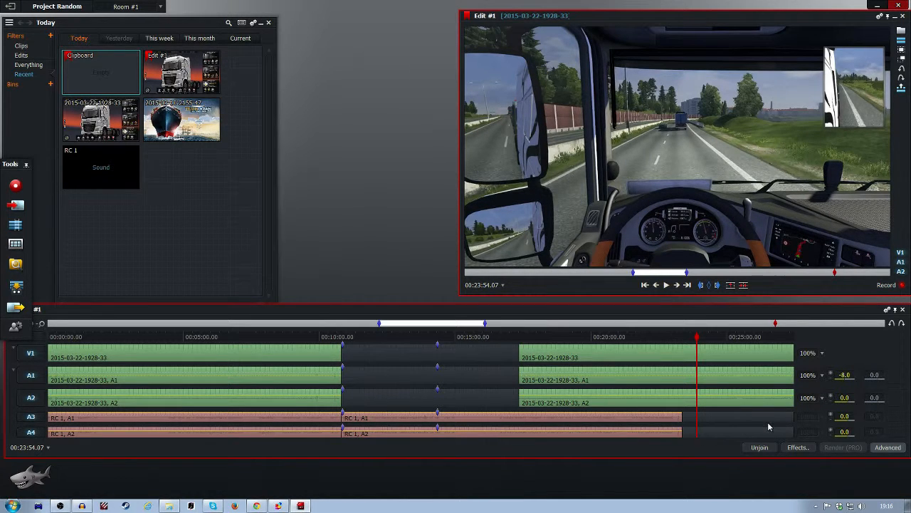
pyautogui.rightClick(759, 344)
pyautogui.click(702, 345)
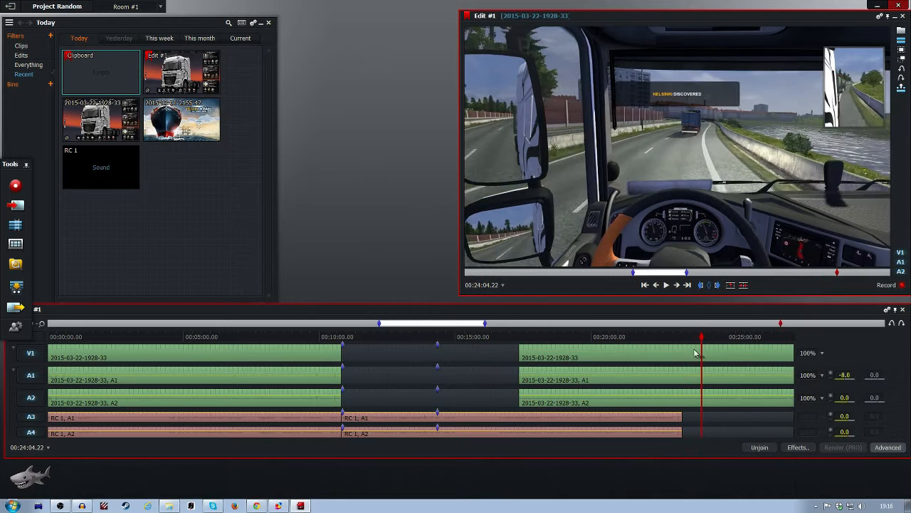
pyautogui.moveTo(702, 337); pyautogui.dragTo(715, 337)
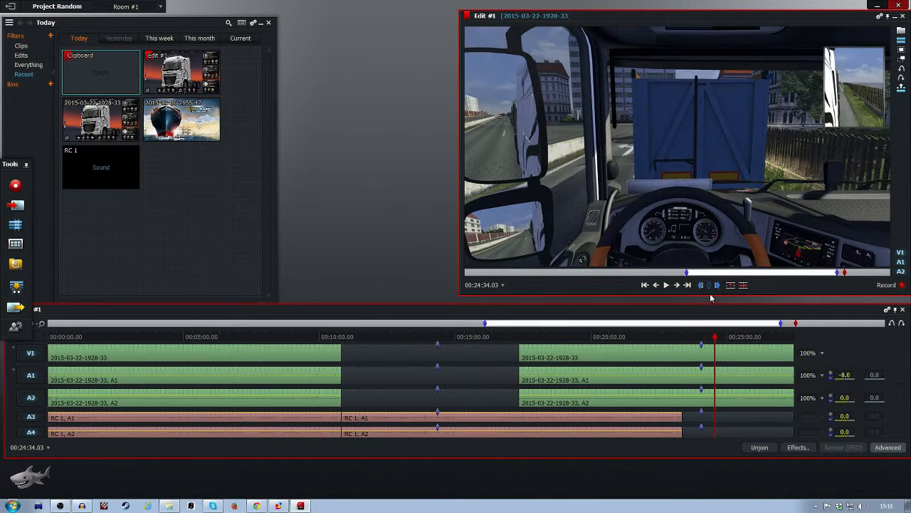
pyautogui.click(710, 286)
pyautogui.hotkey('ctrl', 'x')
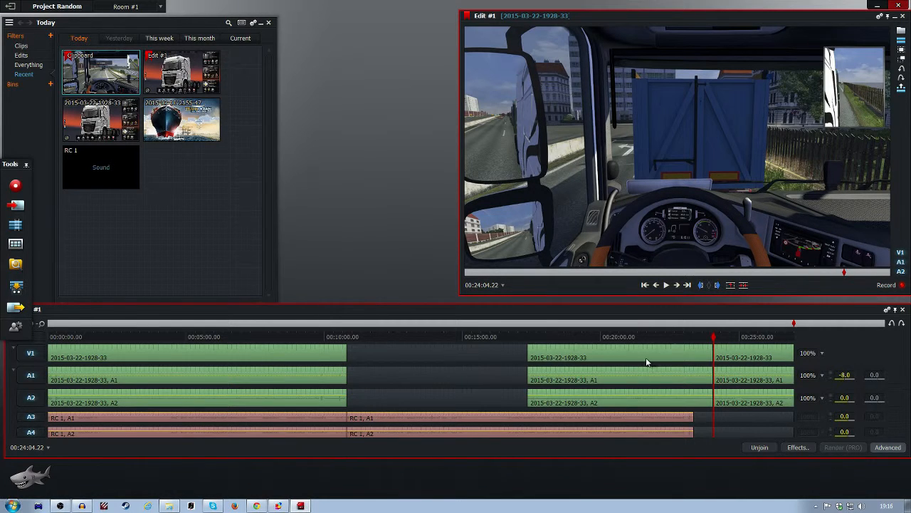
# Step: Move the middle video segment back against the first at 00:10:49 and align the last segment's end with the commentary's end
pyautogui.moveTo(646, 361); pyautogui.dragTo(466, 360)
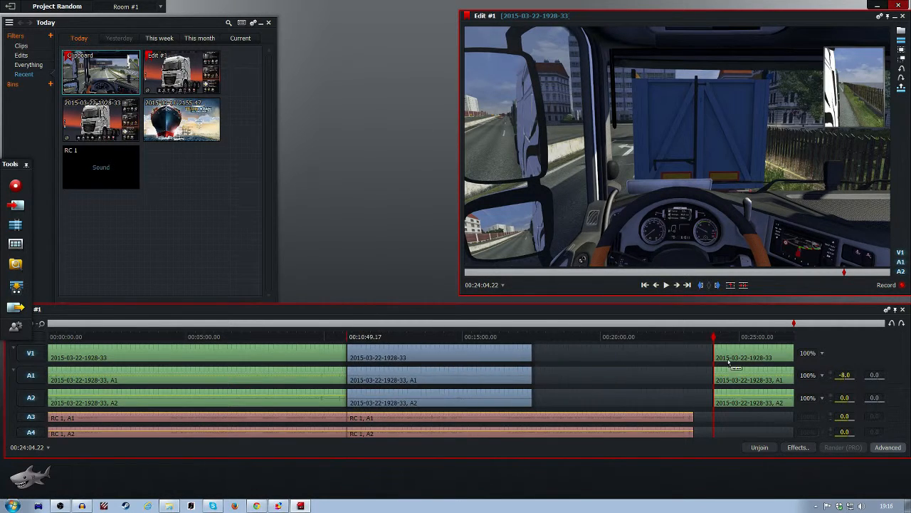
pyautogui.moveTo(790, 353); pyautogui.dragTo(621, 354)
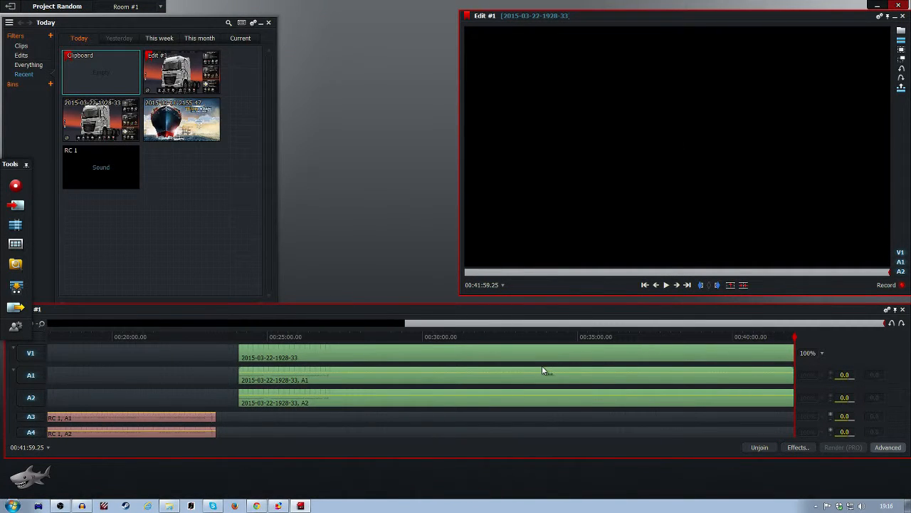
pyautogui.moveTo(542, 369); pyautogui.dragTo(407, 381)
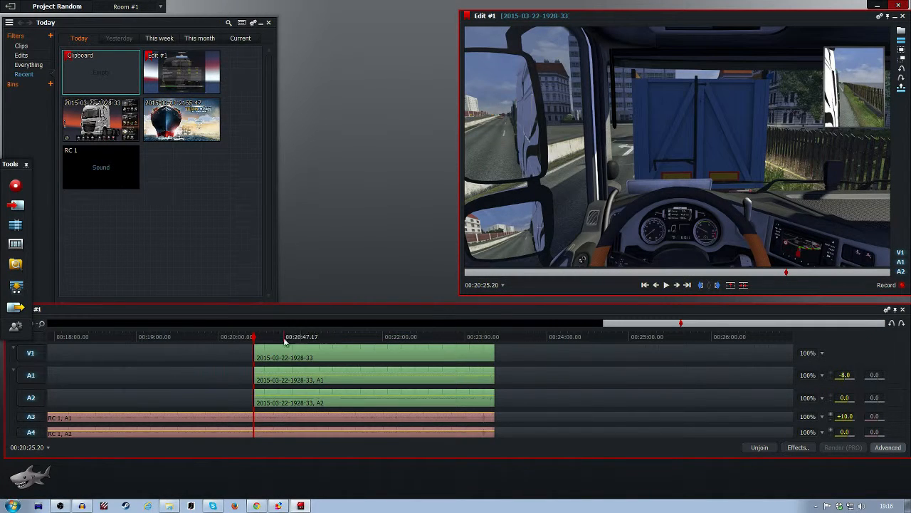
# Step: Close the remaining gap by moving the last video segment against the middle segment at 00:17:33
pyautogui.moveTo(681, 324); pyautogui.dragTo(655, 325)
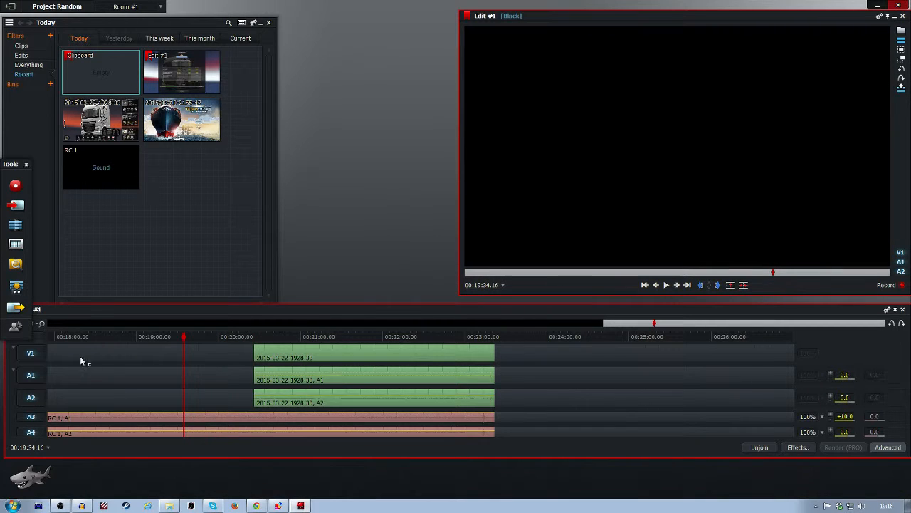
pyautogui.click(44, 326)
pyautogui.click(44, 326)
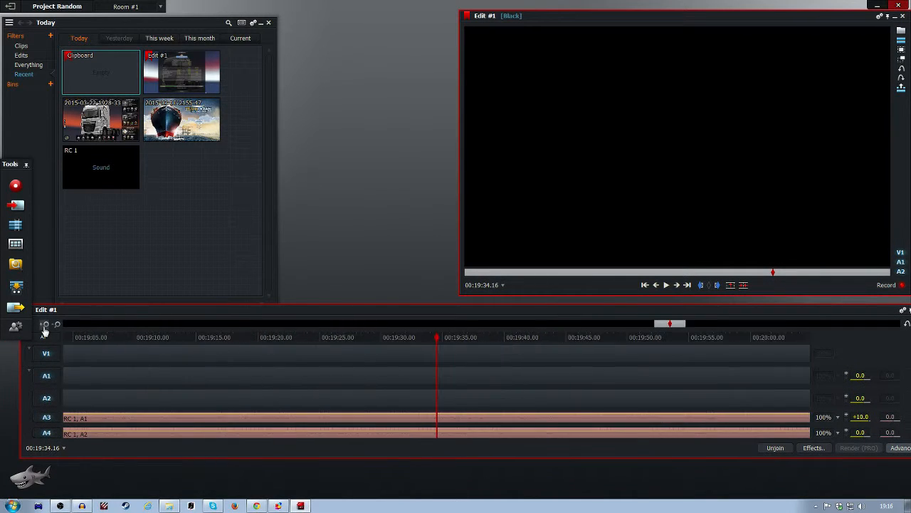
pyautogui.click(44, 326)
pyautogui.click(54, 326)
pyautogui.click(55, 326)
pyautogui.click(55, 326)
pyautogui.click(55, 326)
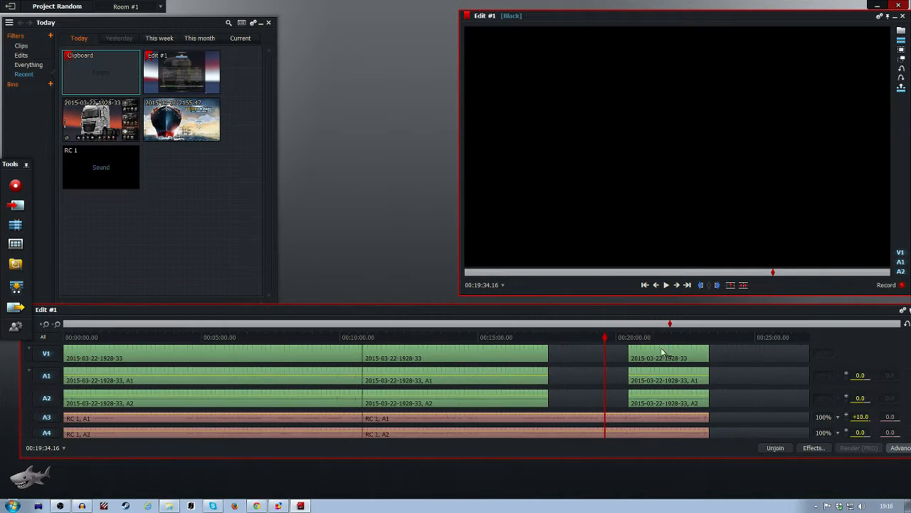
pyautogui.moveTo(658, 358); pyautogui.dragTo(579, 358)
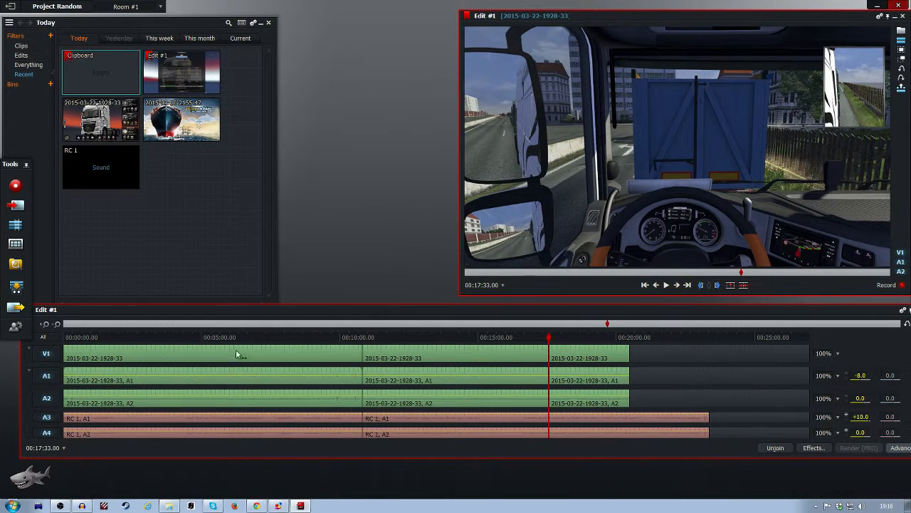
# Step: Check the system volume mixer, close it and shift the timeline window slightly
pyautogui.click(862, 506)
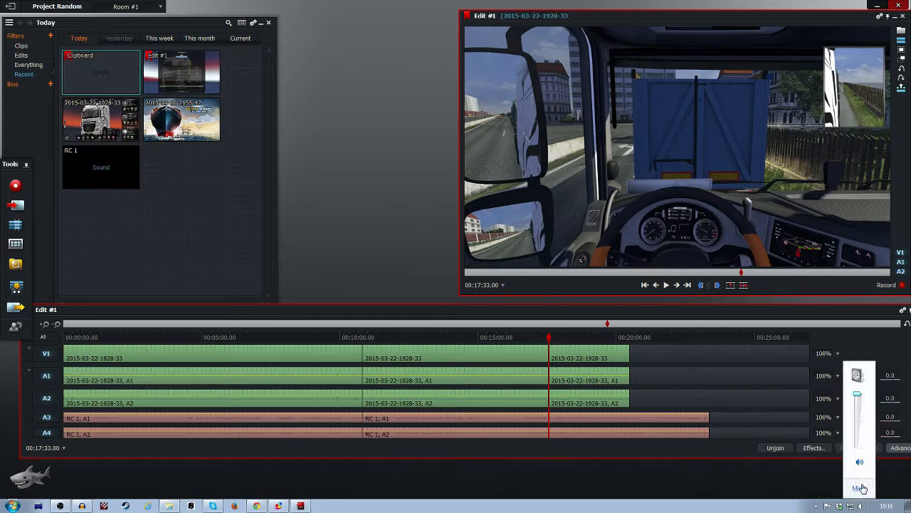
pyautogui.click(863, 489)
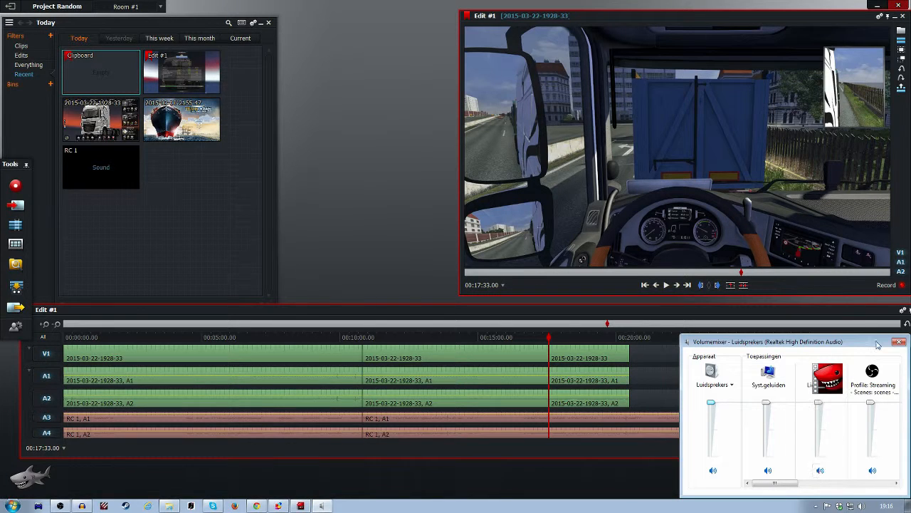
pyautogui.click(900, 341)
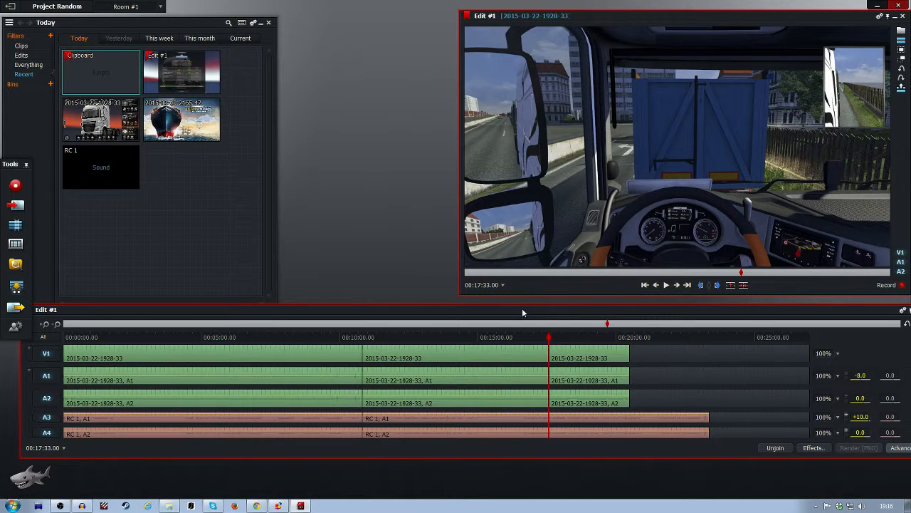
pyautogui.moveTo(522, 312); pyautogui.dragTo(497, 323)
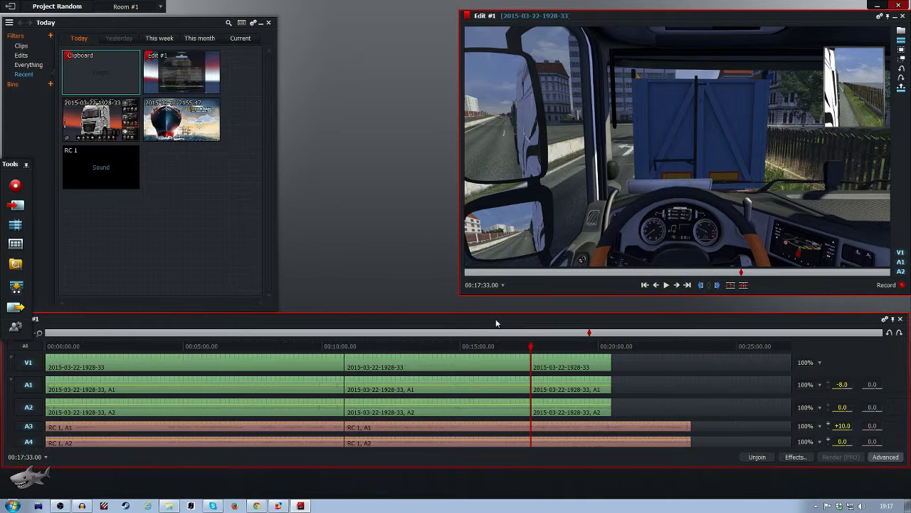
# Step: Leave the current project, open Dirt Rally First Look, and minimize and restore its Edit #1 viewer
pyautogui.click(10, 7)
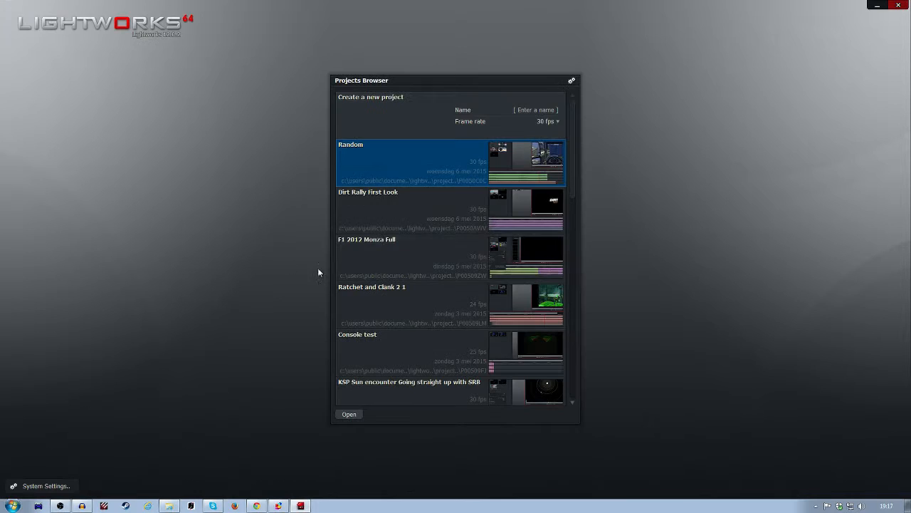
pyautogui.doubleClick(439, 201)
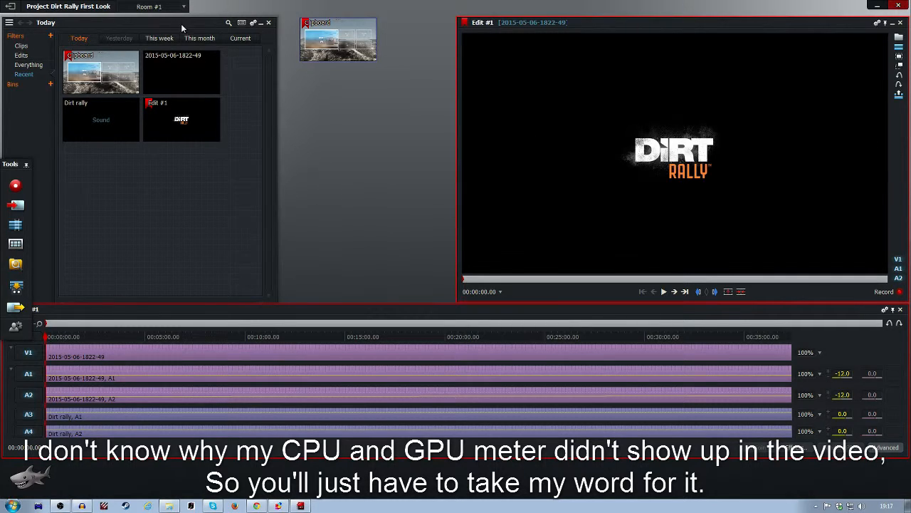
pyautogui.click(893, 23)
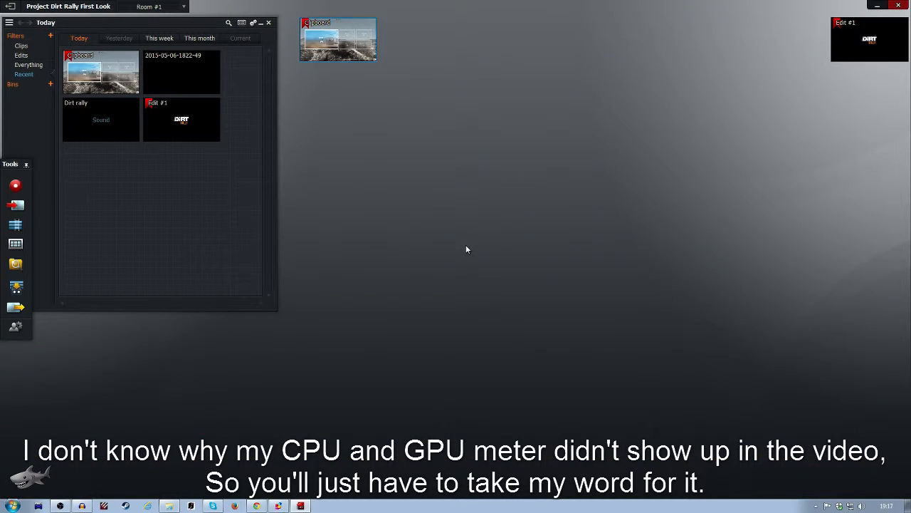
pyautogui.moveTo(867, 27)
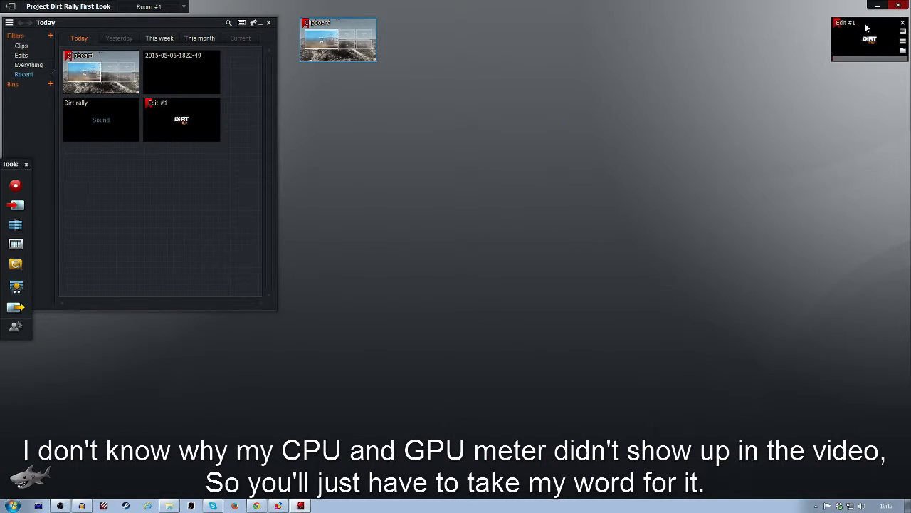
pyautogui.click(903, 35)
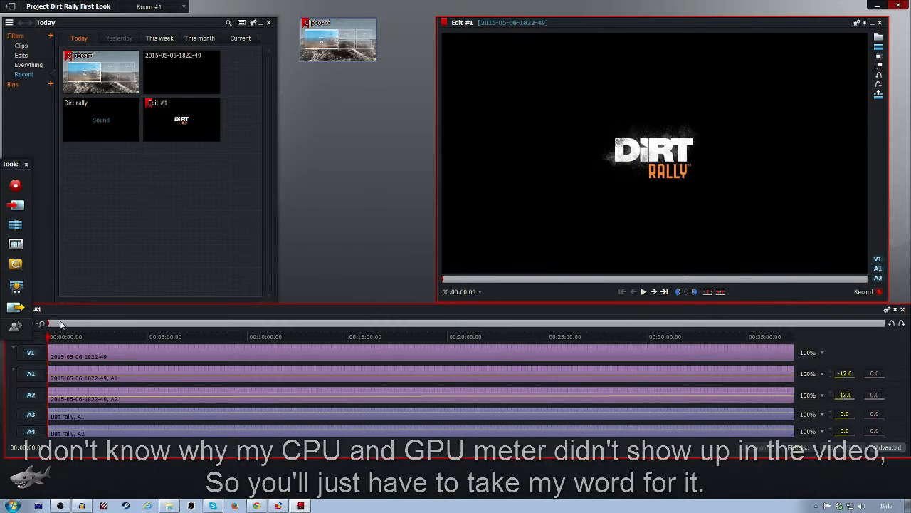
# Step: Set up the export of Edit #1 as YouTube (H.264/MP4) at 30 fps and 720p, with uploading to youtube.com left off
pyautogui.click(14, 309)
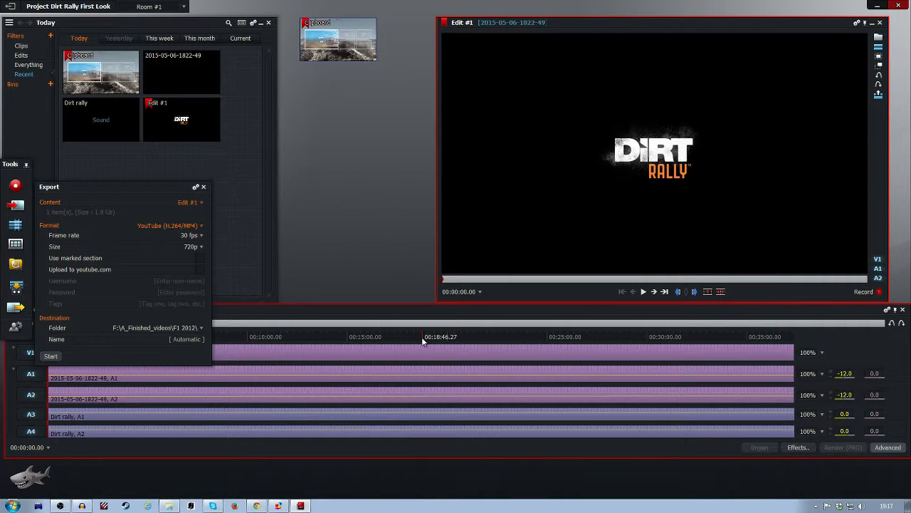
pyautogui.click(191, 235)
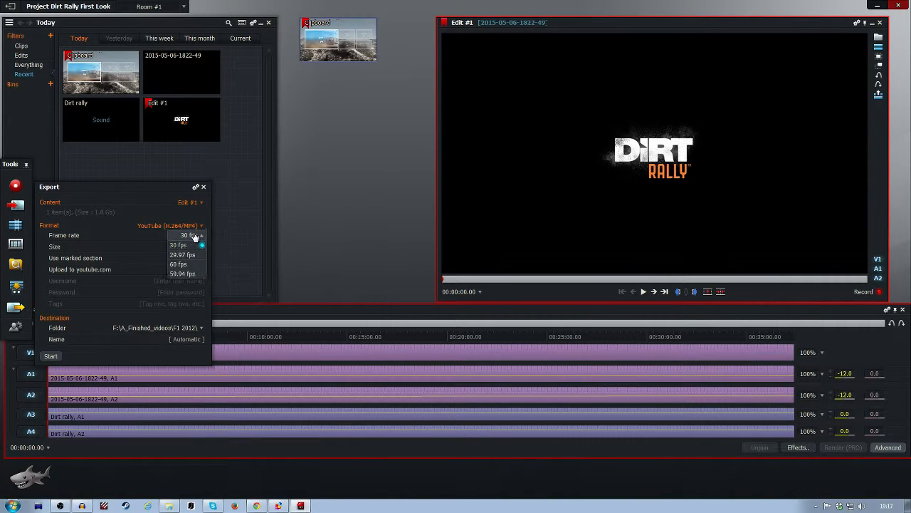
pyautogui.click(192, 238)
pyautogui.click(194, 249)
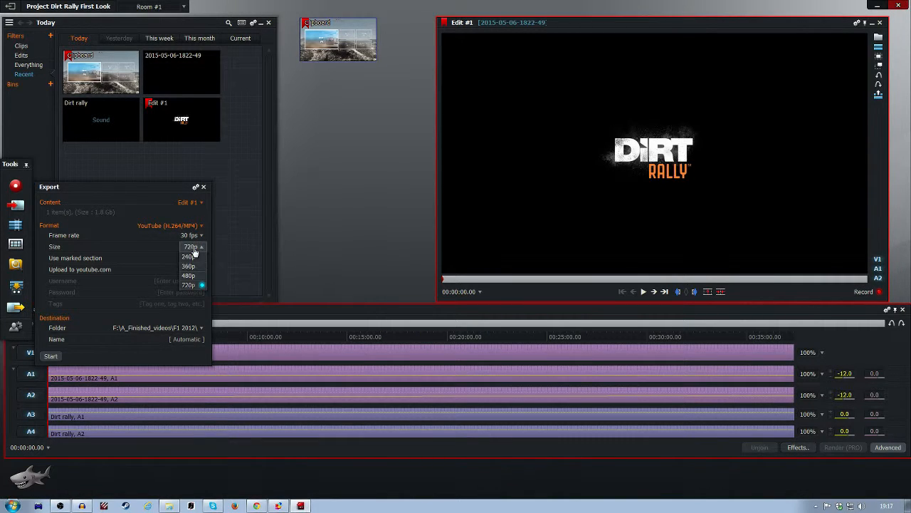
pyautogui.click(193, 249)
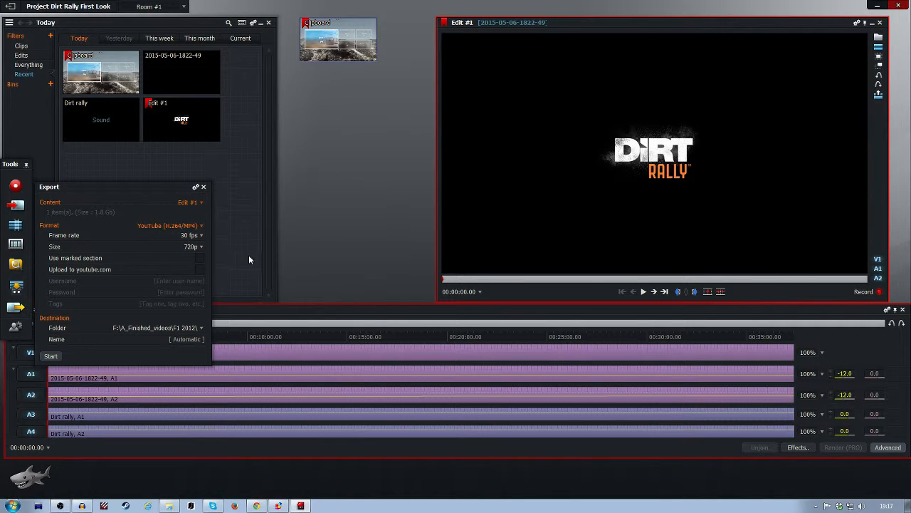
pyautogui.click(198, 247)
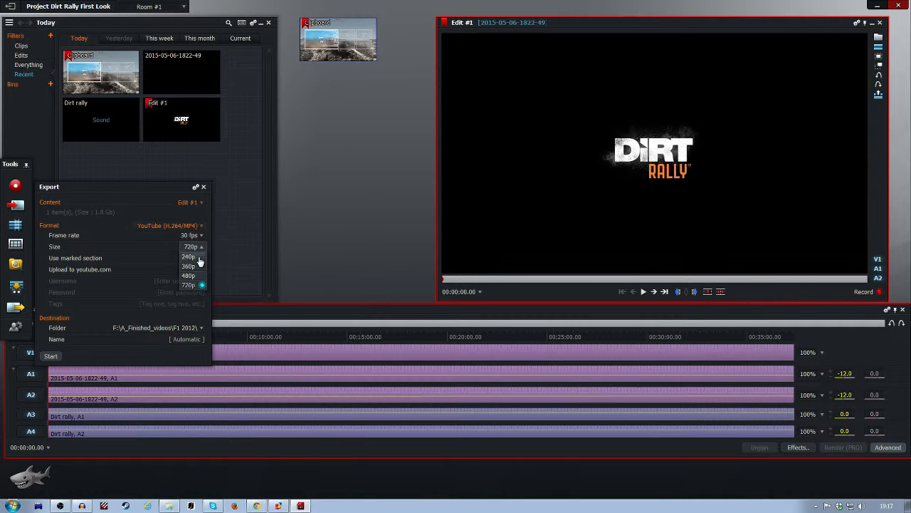
pyautogui.click(198, 225)
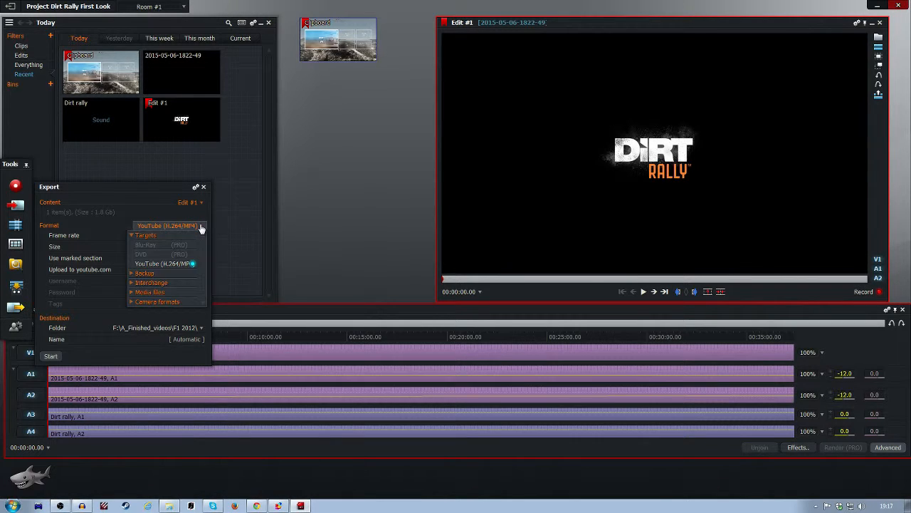
pyautogui.click(175, 264)
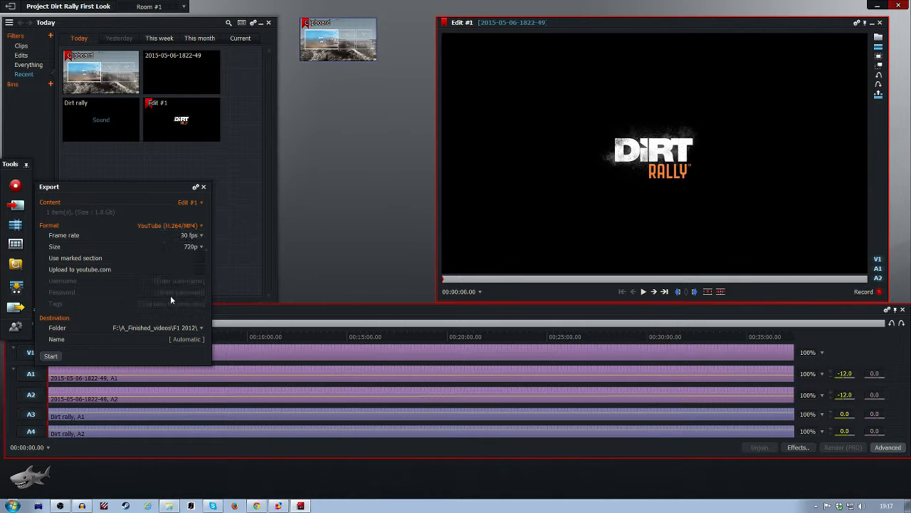
pyautogui.click(191, 247)
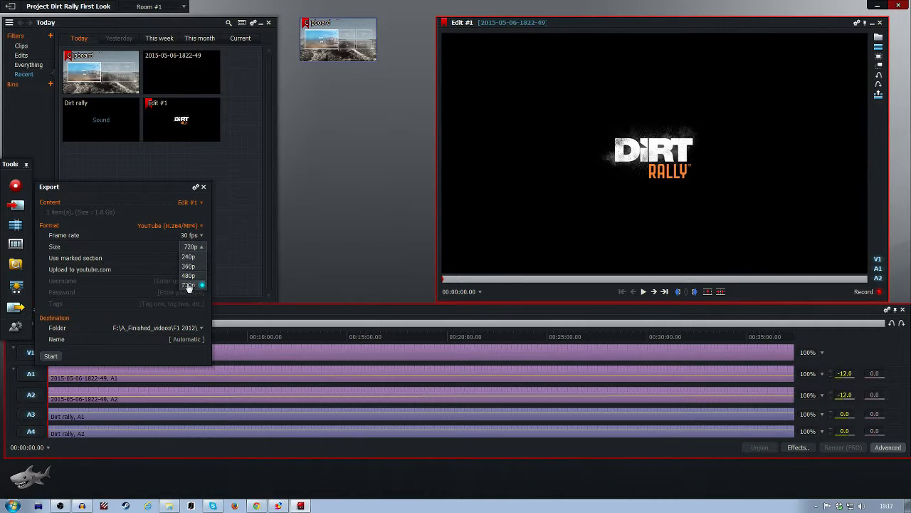
pyautogui.click(169, 242)
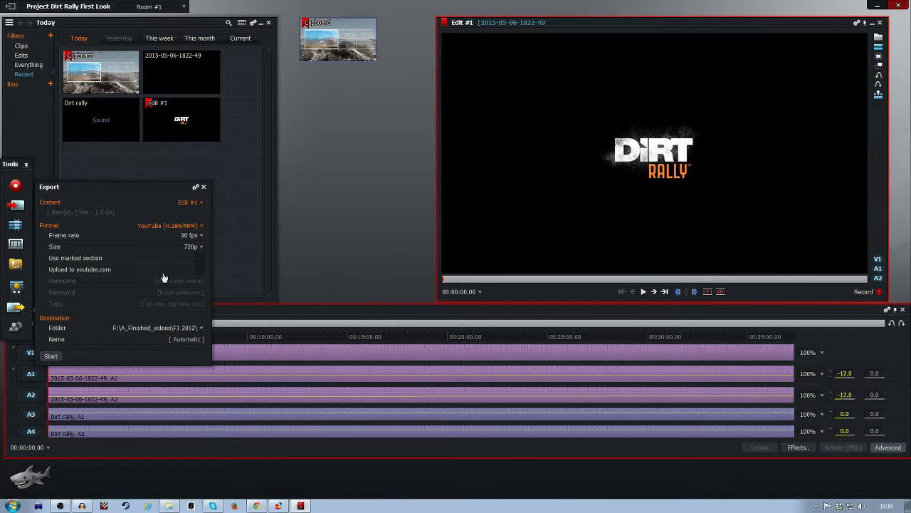
pyautogui.click(199, 271)
pyautogui.click(201, 271)
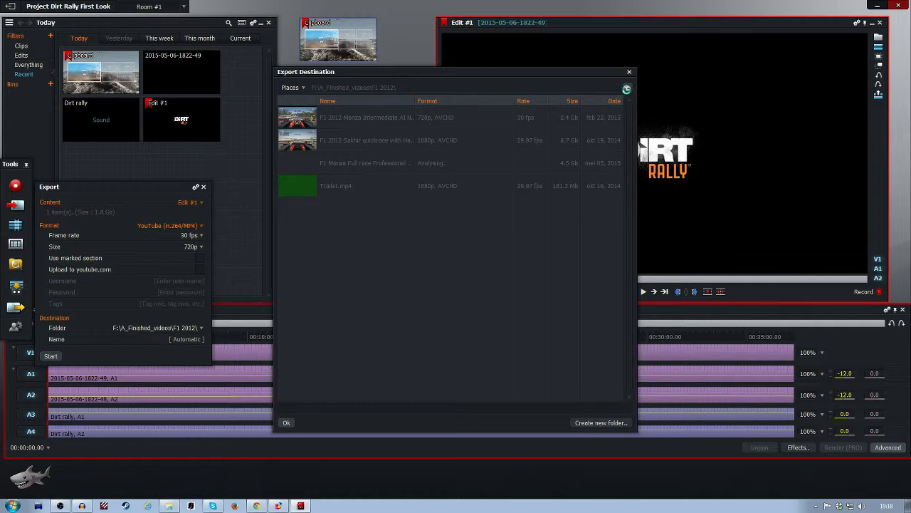
# Step: Create a folder named Dirt Rally in F:\A_Finished_videos and choose it as the export destination
pyautogui.click(629, 90)
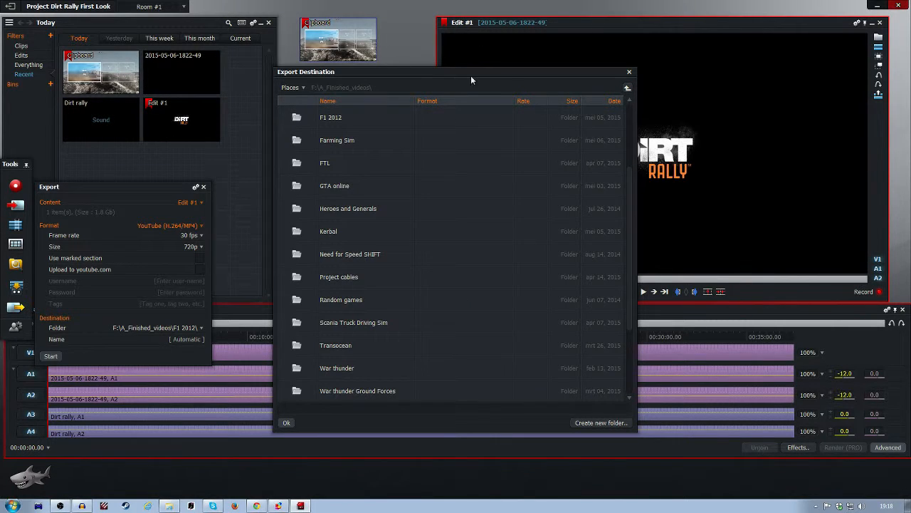
pyautogui.click(598, 422)
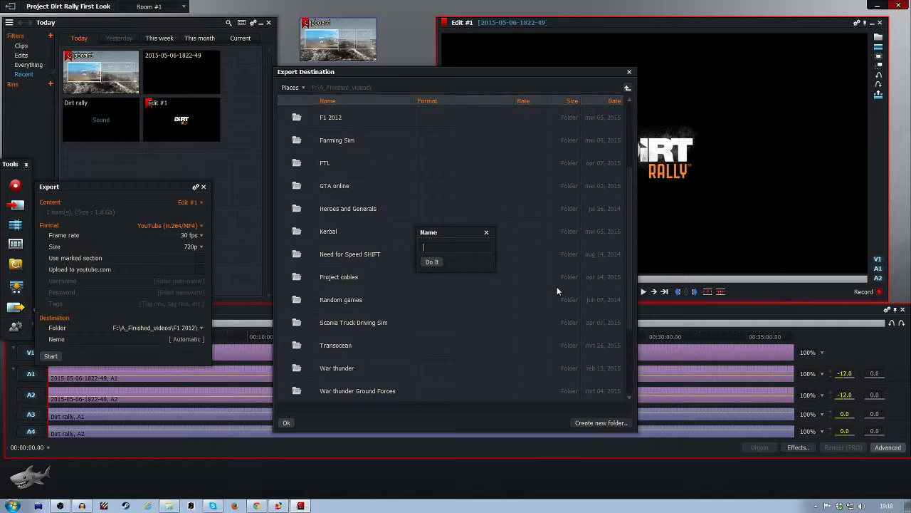
pyautogui.write('D')
pyautogui.write('Rally')
pyautogui.doubleClick(390, 206)
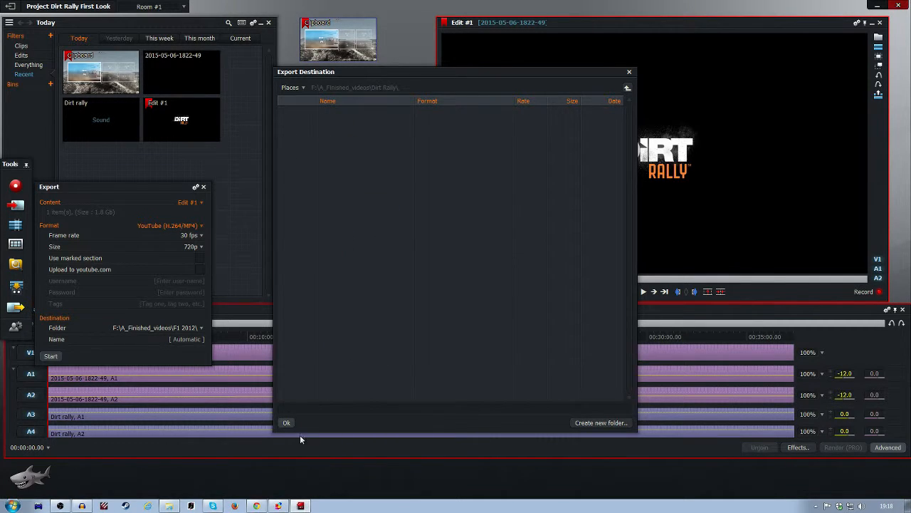
pyautogui.click(287, 422)
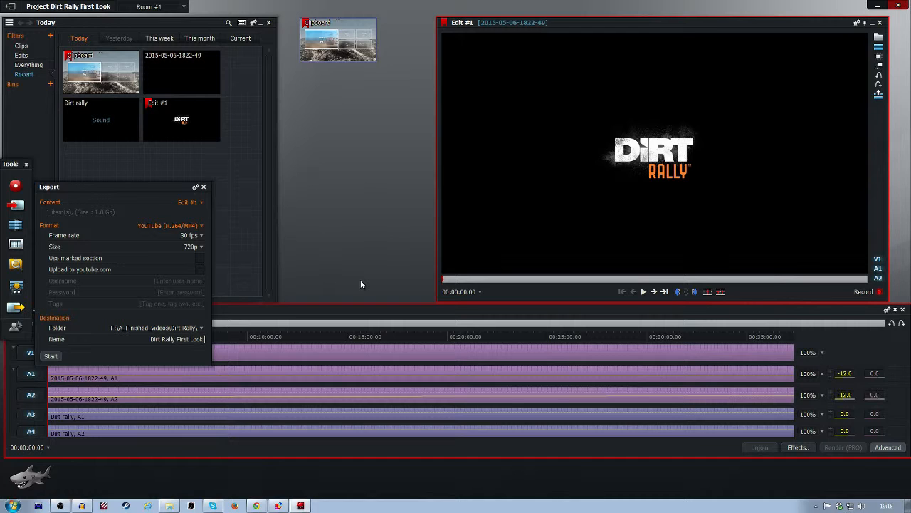
# Step: Name the export Dirt Rally First Look with HailingFire, start it and open the running task's progress preview
pyautogui.write('ilingFire')
pyautogui.click(51, 355)
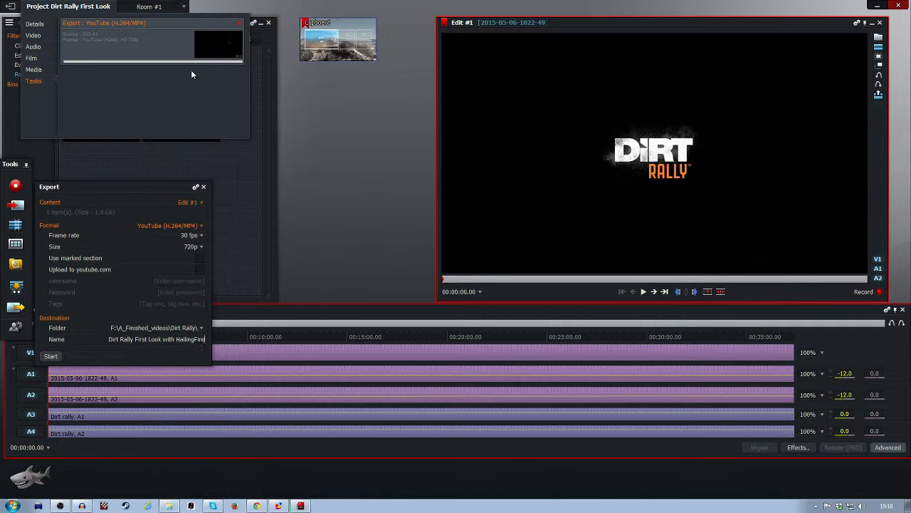
pyautogui.click(234, 54)
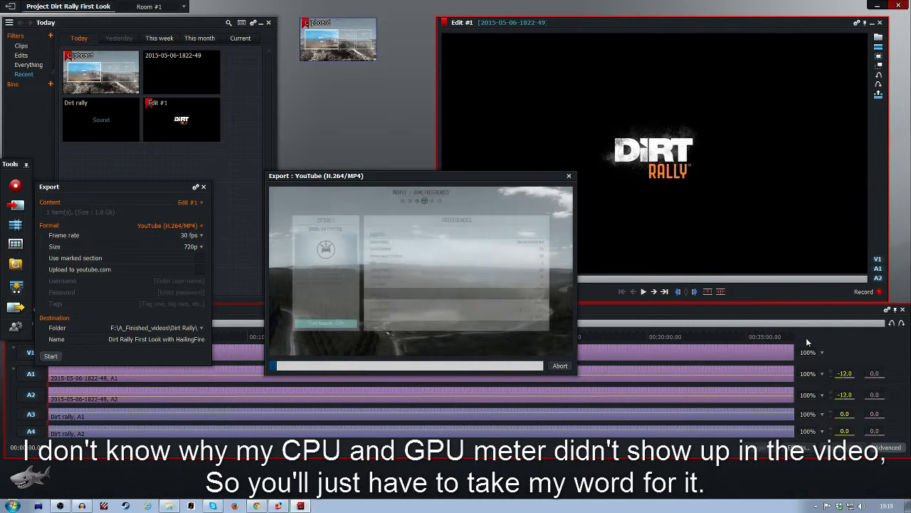
# Step: Jump to the end of Edit #1 and move the export progress window up, clear of the timeline
pyautogui.click(864, 278)
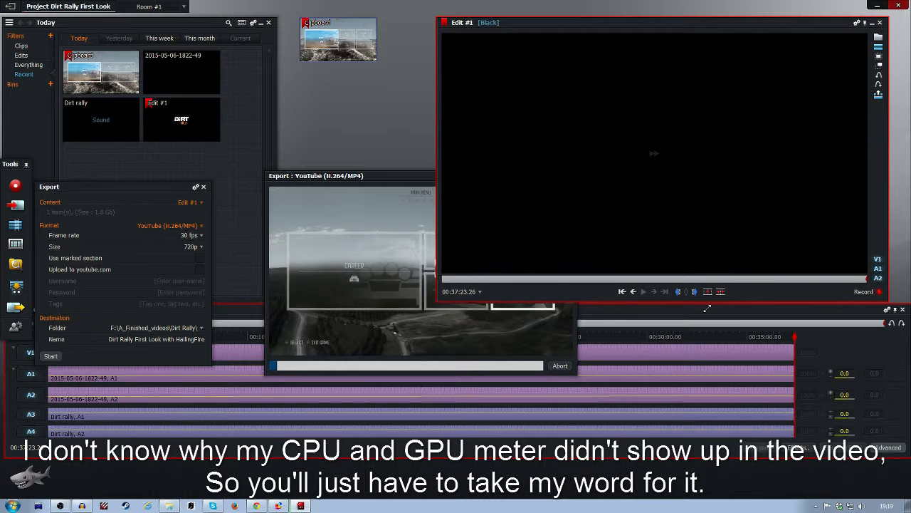
pyautogui.moveTo(377, 176); pyautogui.dragTo(217, 173)
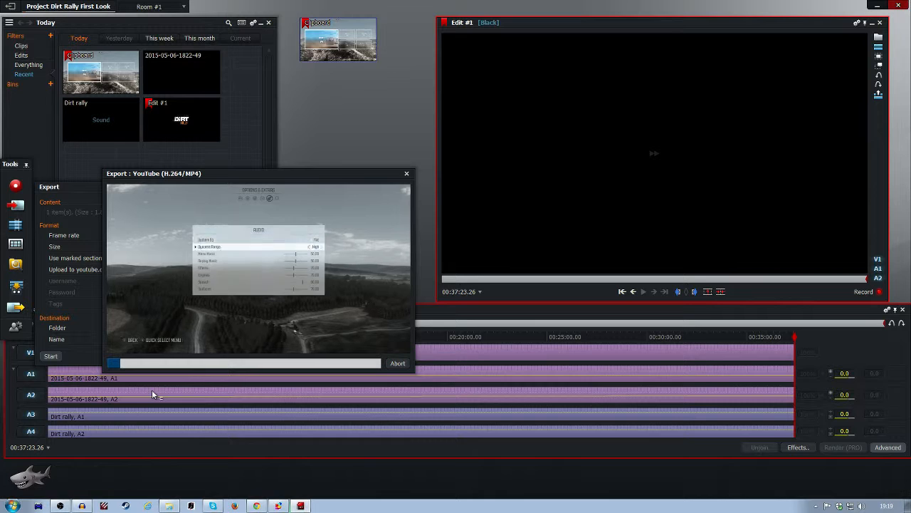
pyautogui.moveTo(231, 341); pyautogui.dragTo(173, 135)
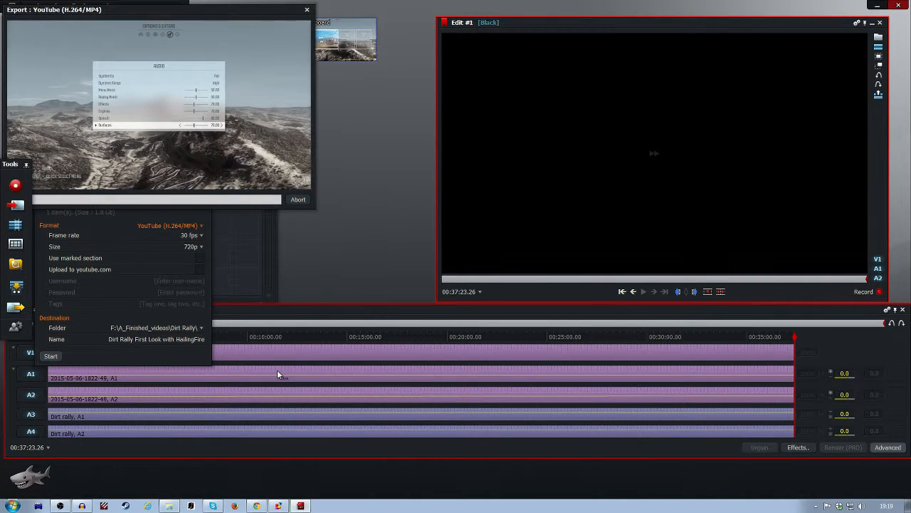